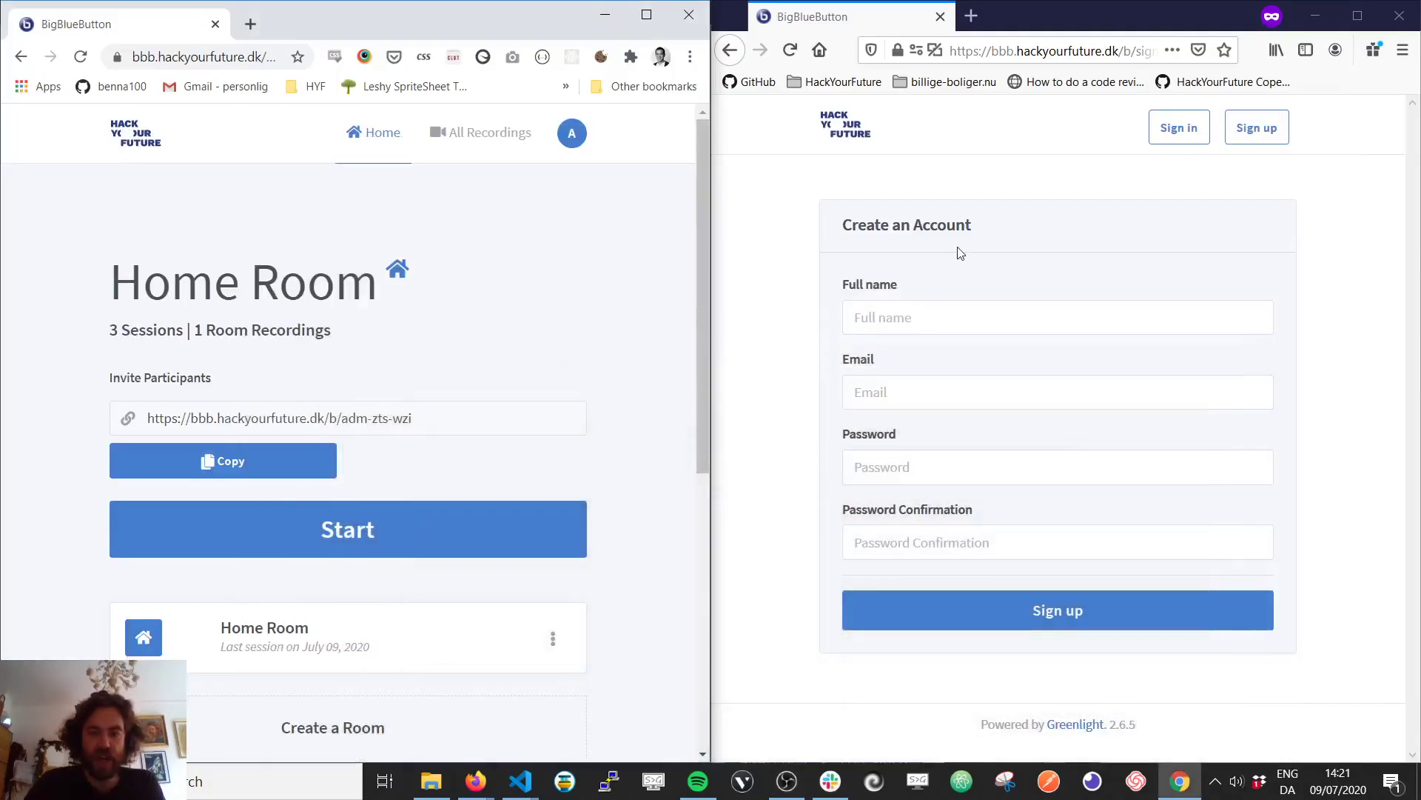
- Bring up the create-account form in the sign-up window, docked on the right half beside the Home Room page
left_click(785, 232)
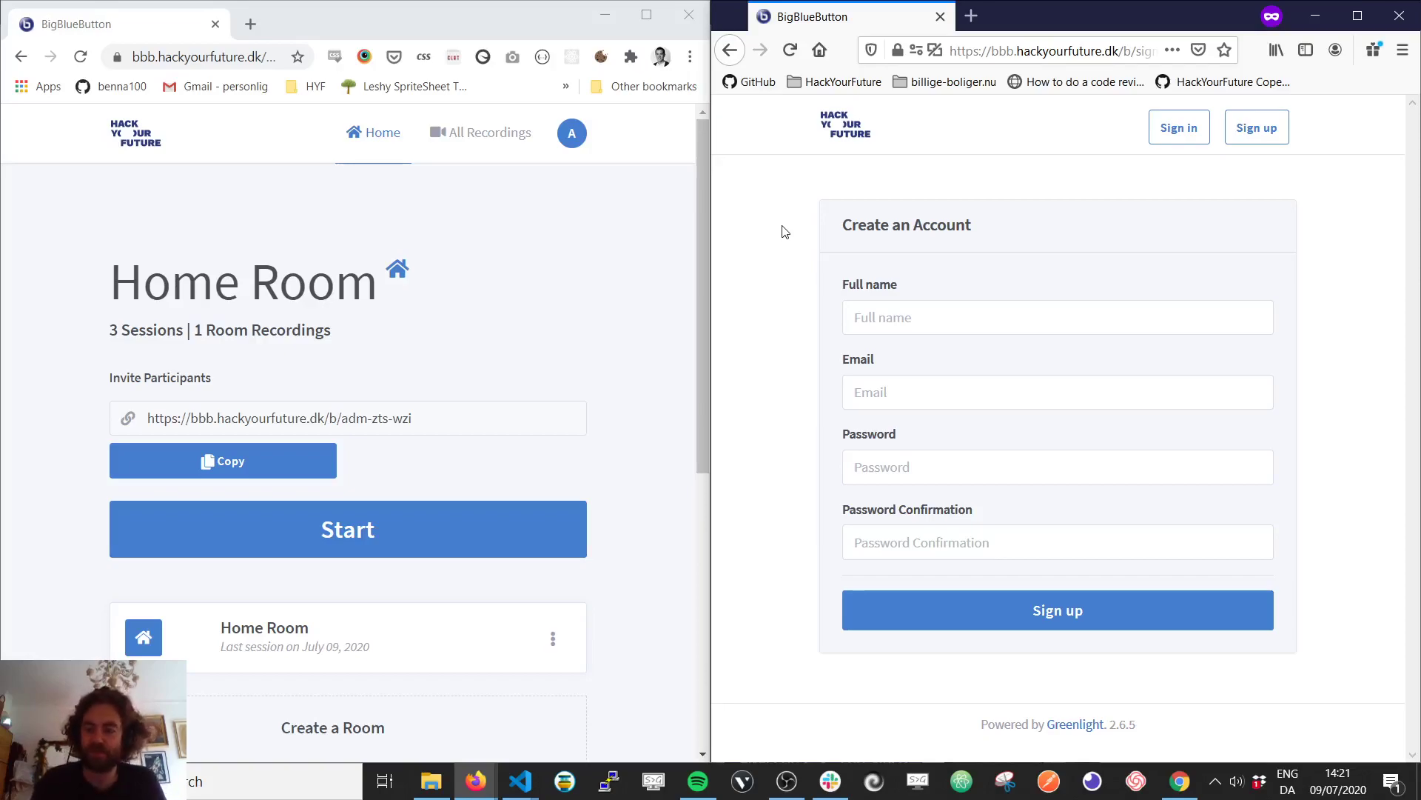
left_click_drag(1068, 11, 682, 22)
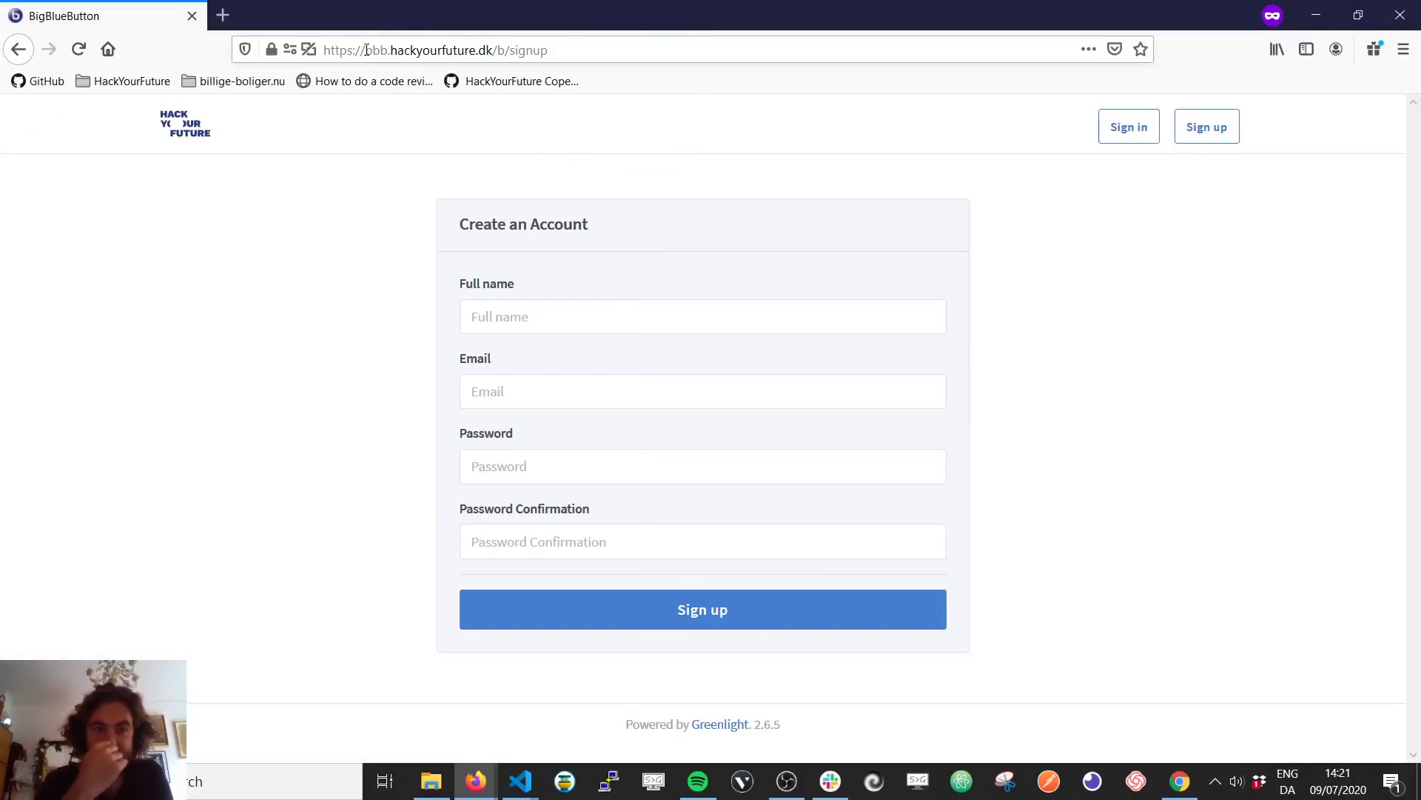
left_click(178, 126)
left_click(1197, 133)
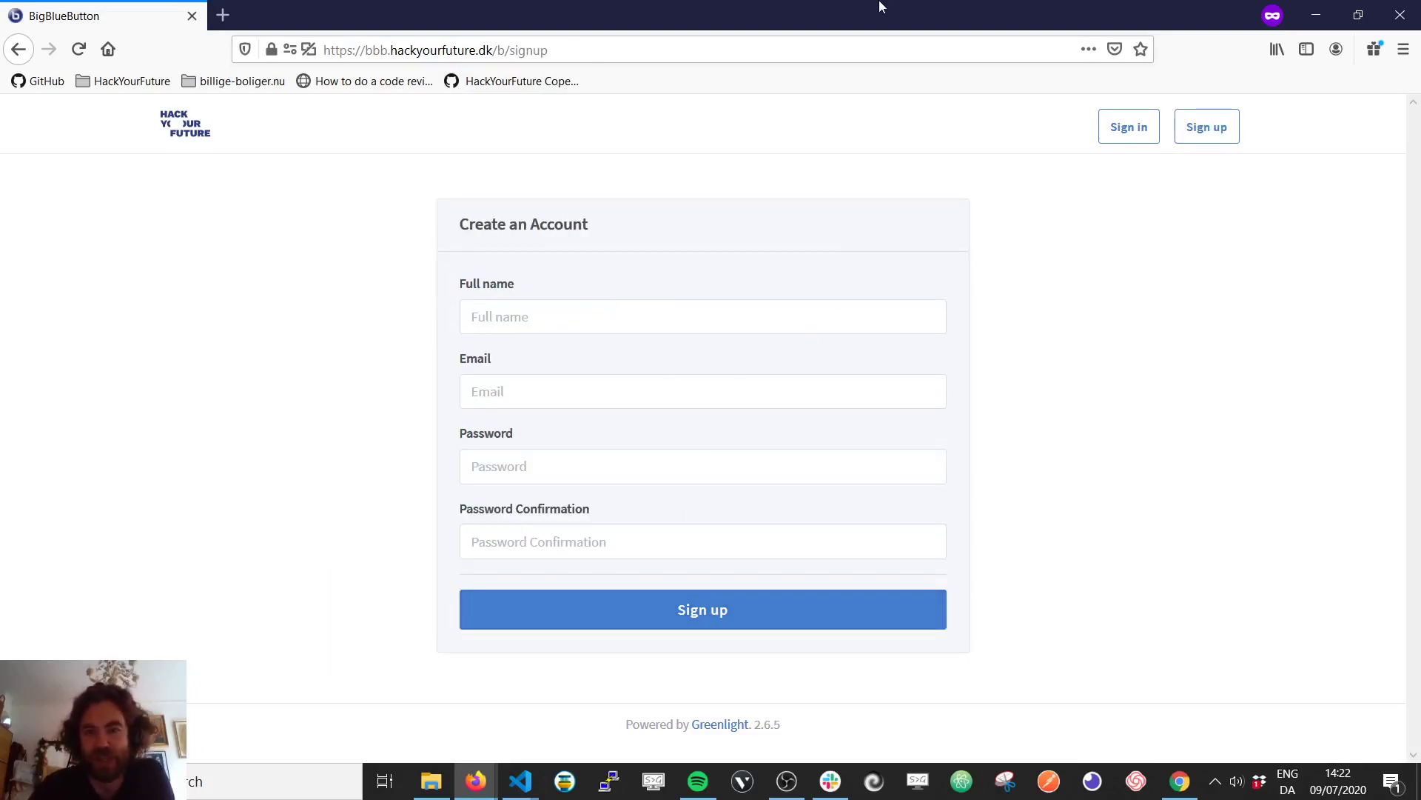
key("super+Right")
left_click_drag(1073, 50, 1420, 134)
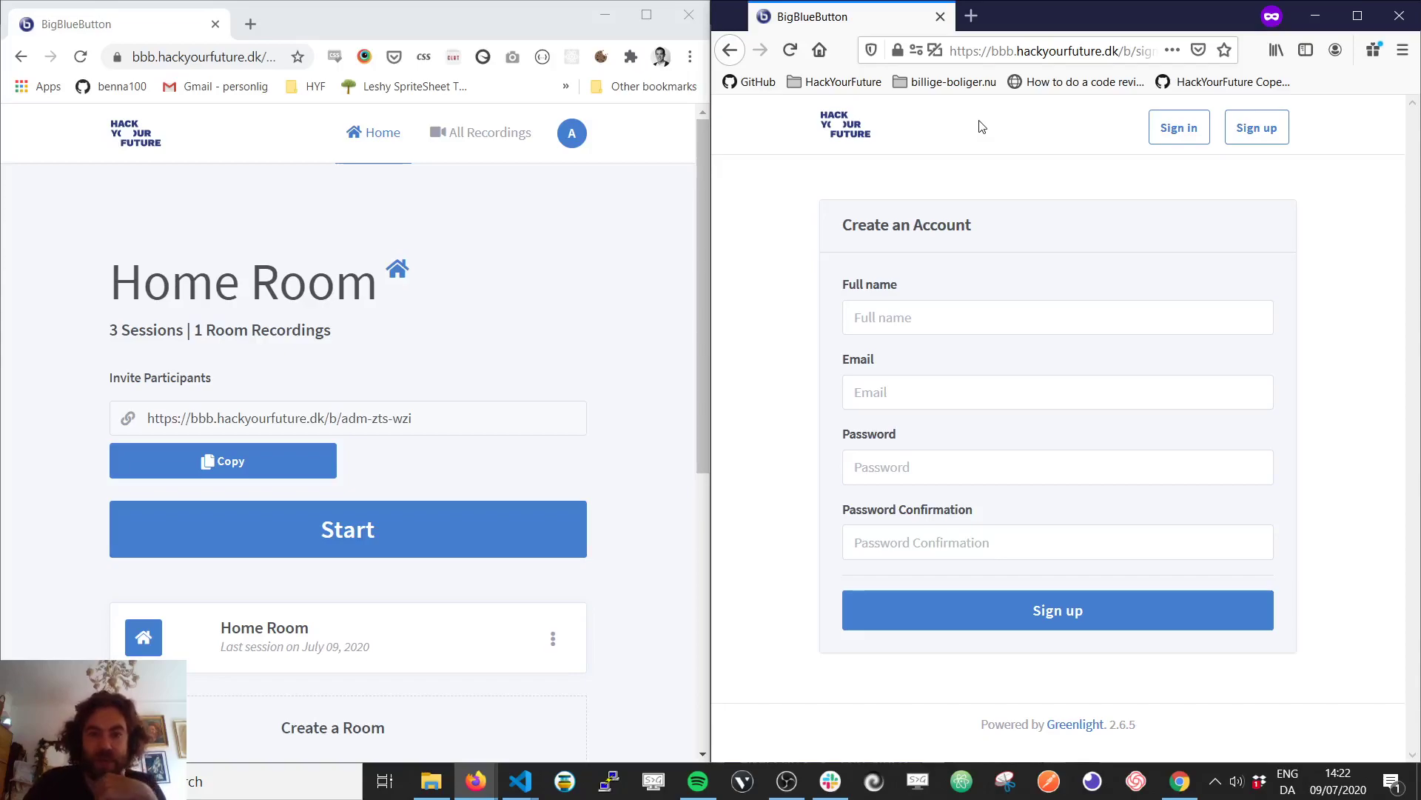
- Switch to the sign-in form and focus its Email field, then maximize the Home Room page
left_click(1178, 128)
left_click(978, 280)
left_click(764, 222)
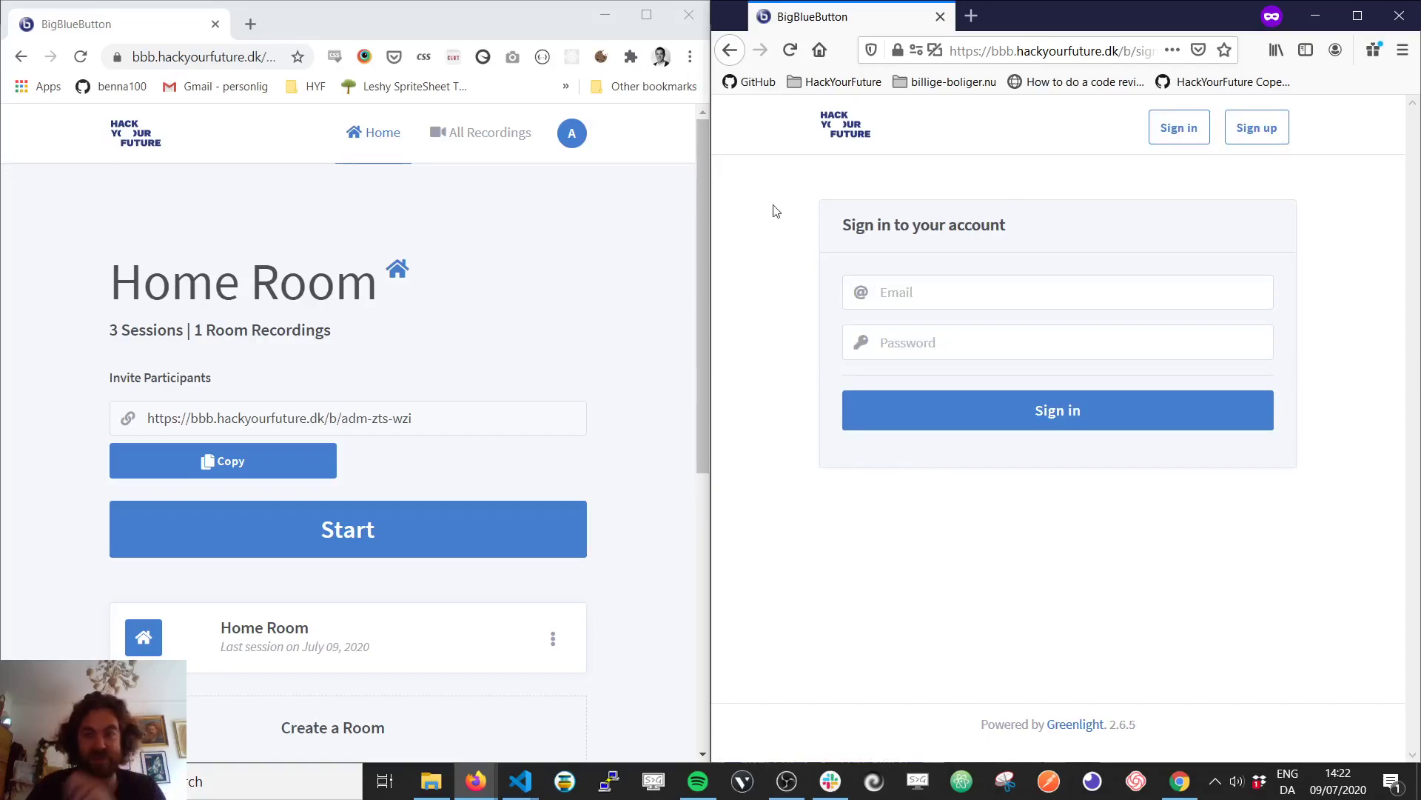
right_click(785, 201)
key("Escape")
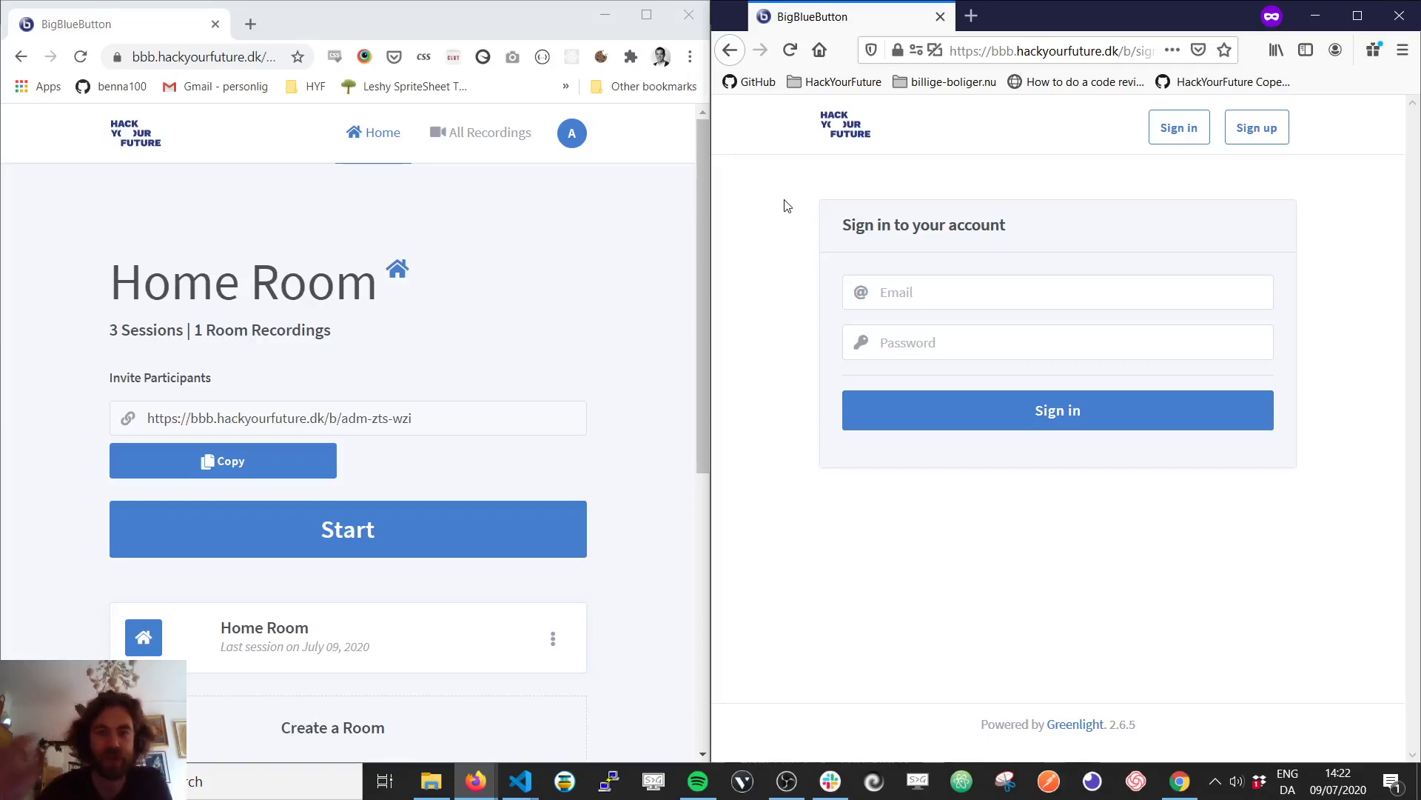
left_click(646, 15)
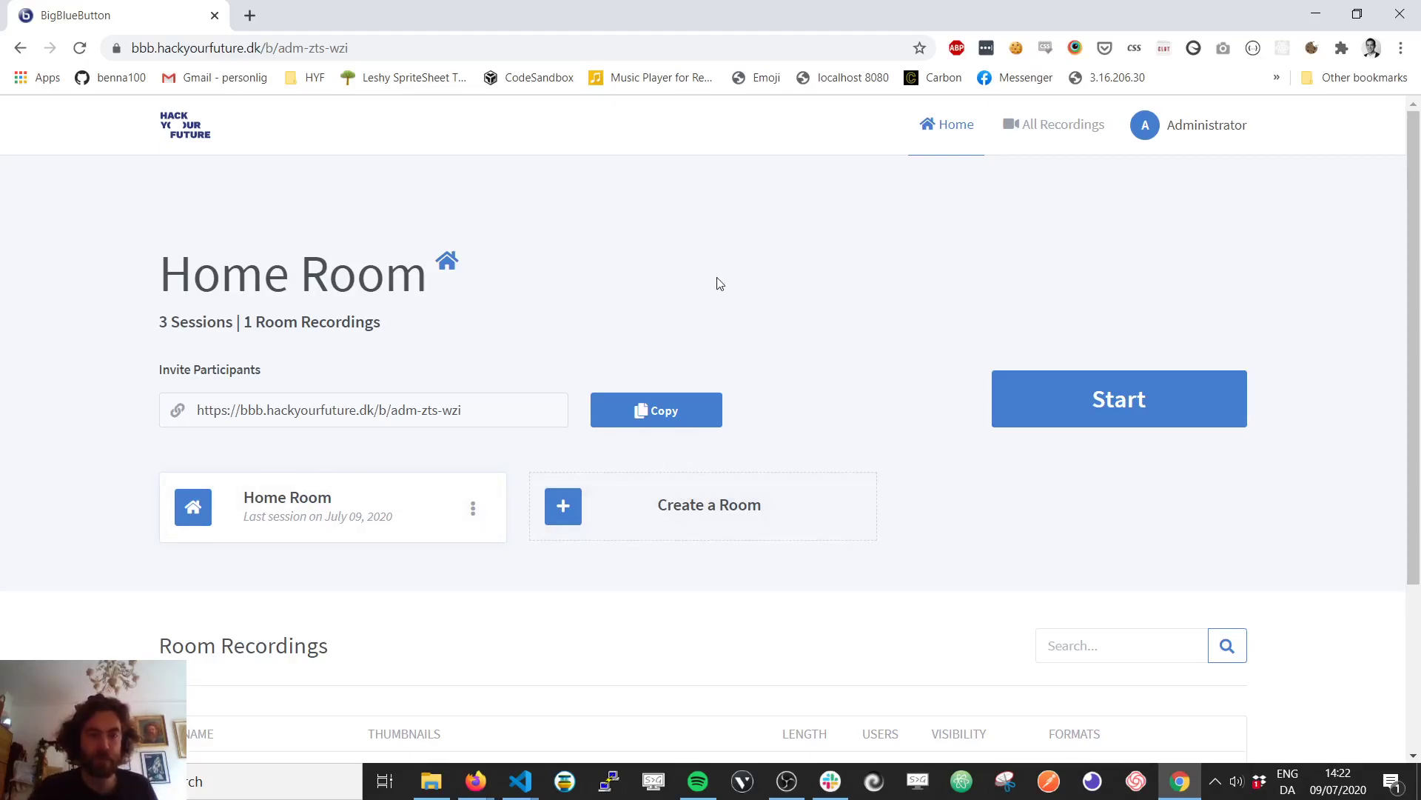
- Copy the Home Room's invite URL to the clipboard with the Copy button
scroll(412, 344, "down", 1)
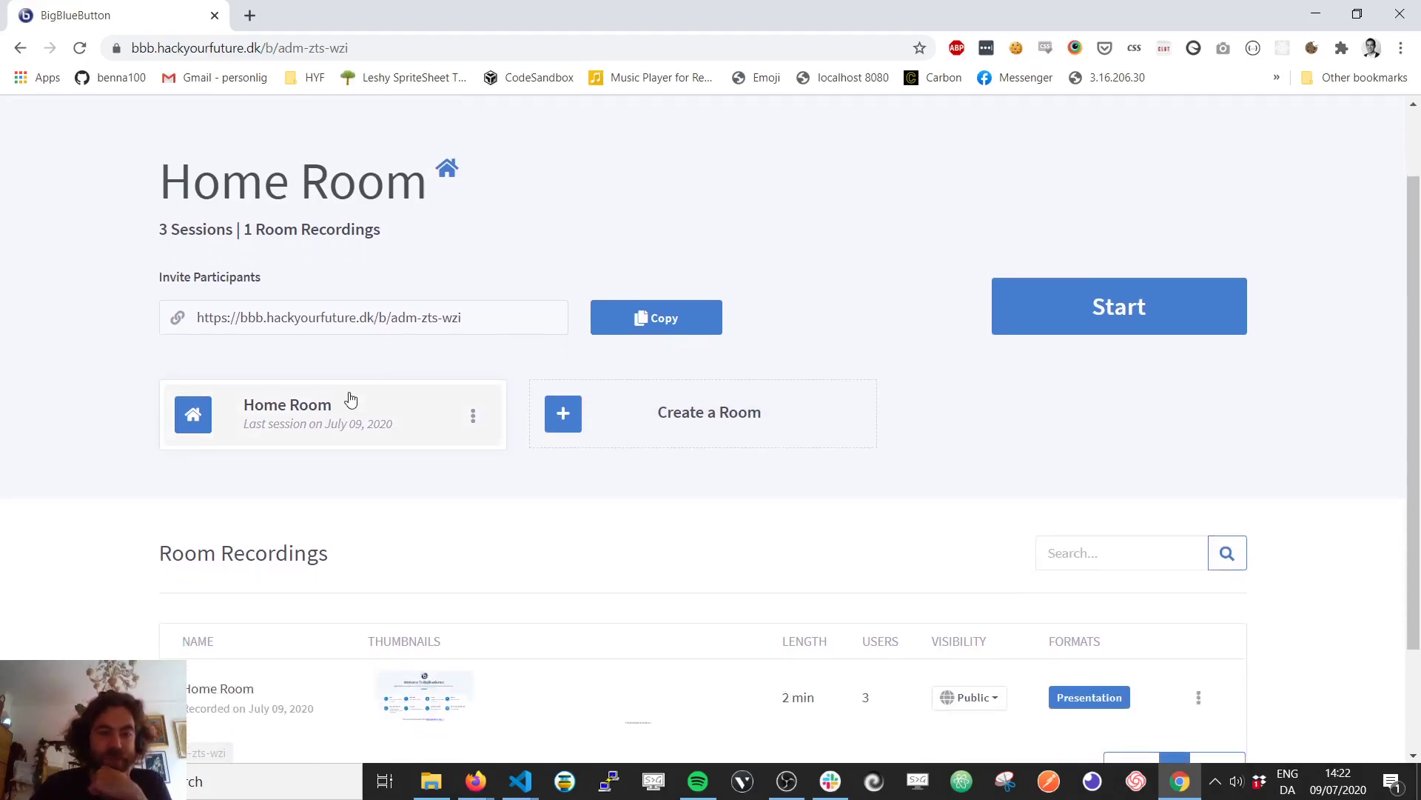
scroll(350, 396, "up", 1)
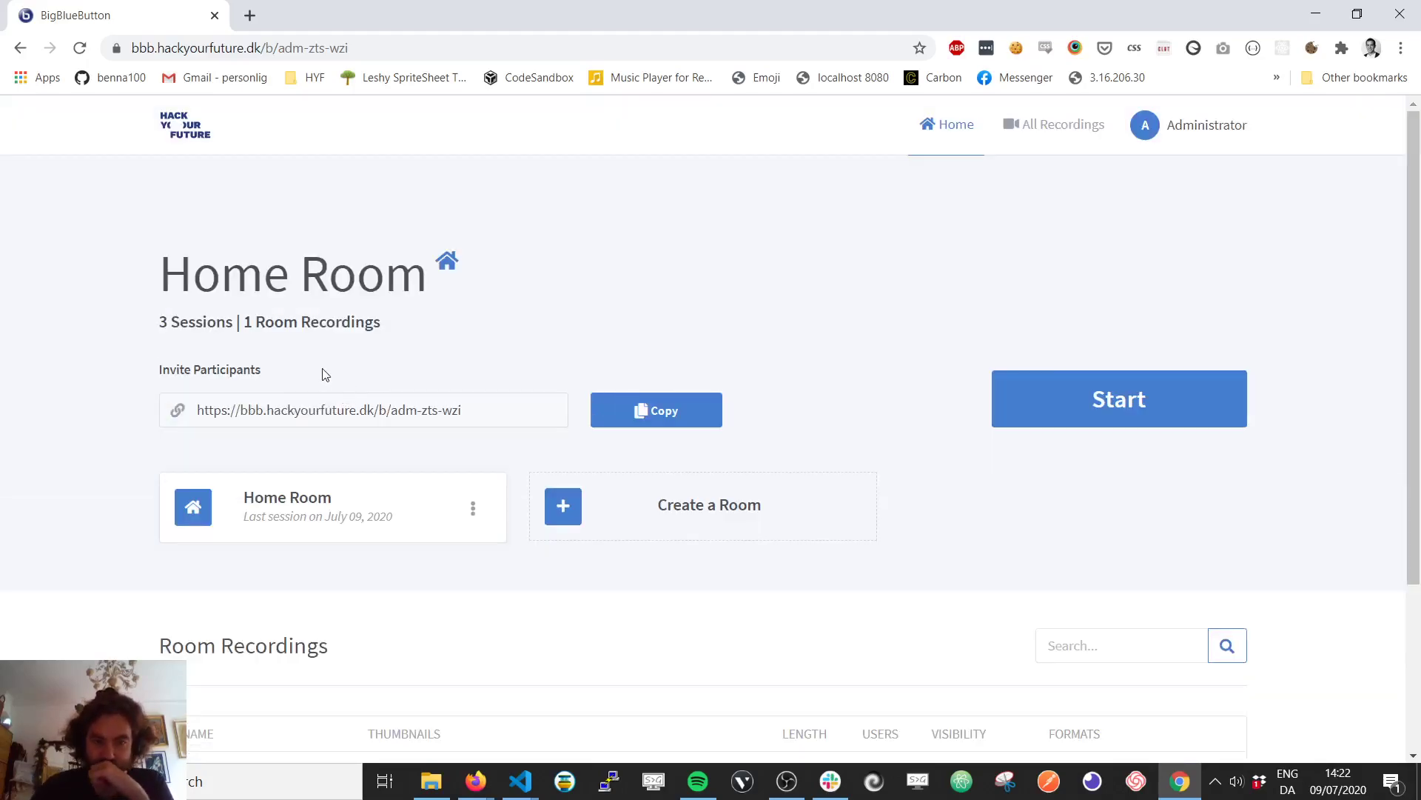
left_click_drag(191, 268, 590, 308)
left_click(592, 310)
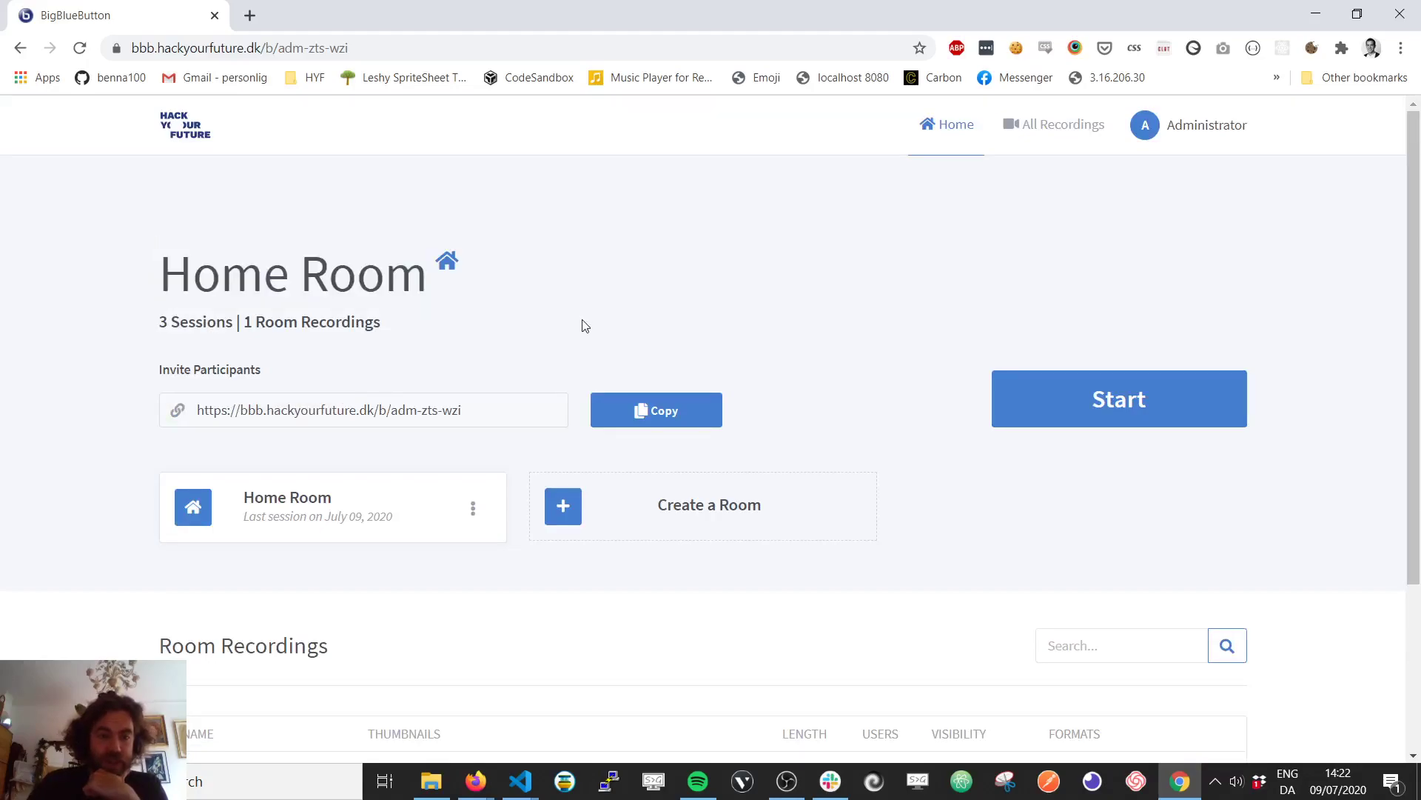
left_click(635, 411)
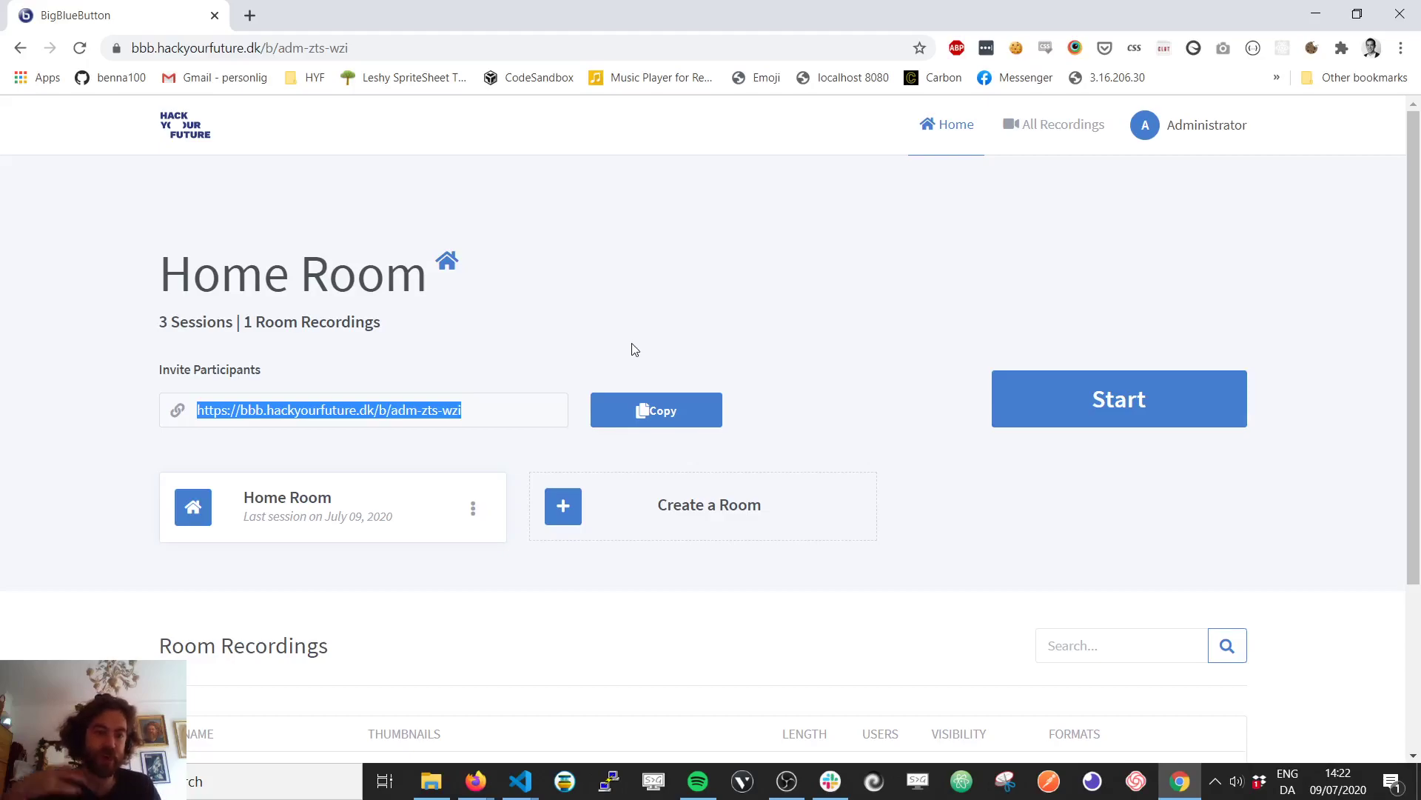
mouse_move(830, 781)
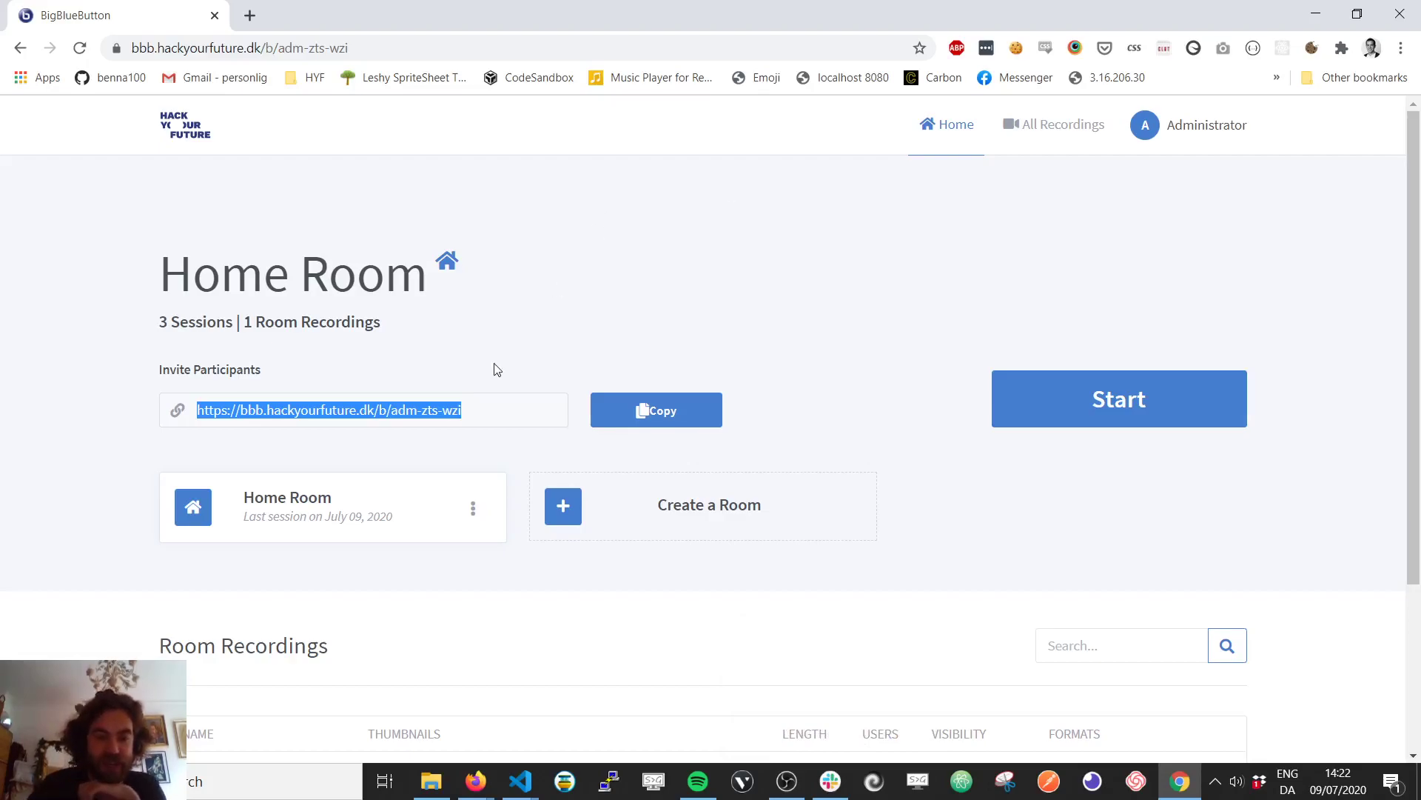
- Start the Home Room meeting, join audio by Microphone, and confirm the echo test
left_click(1102, 399)
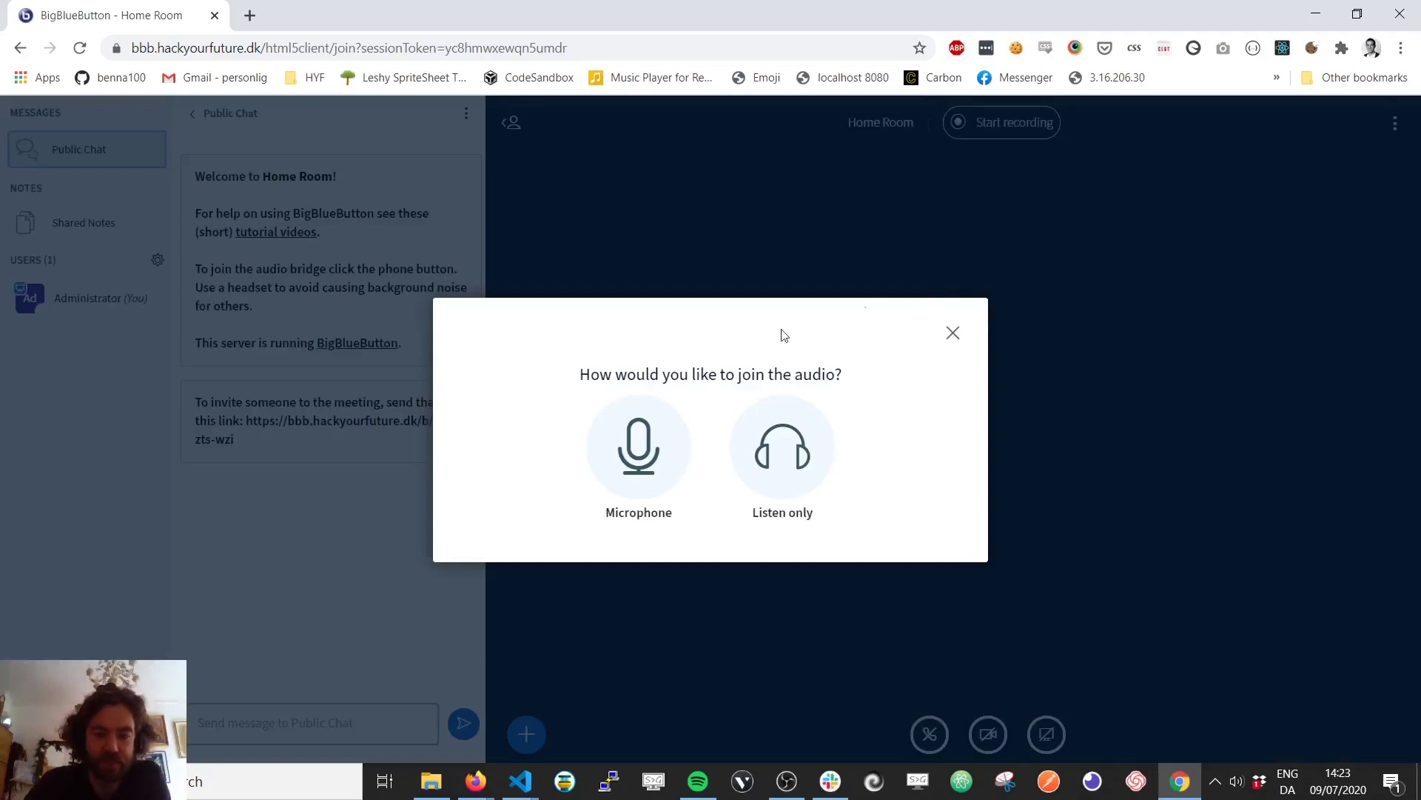
left_click(613, 449)
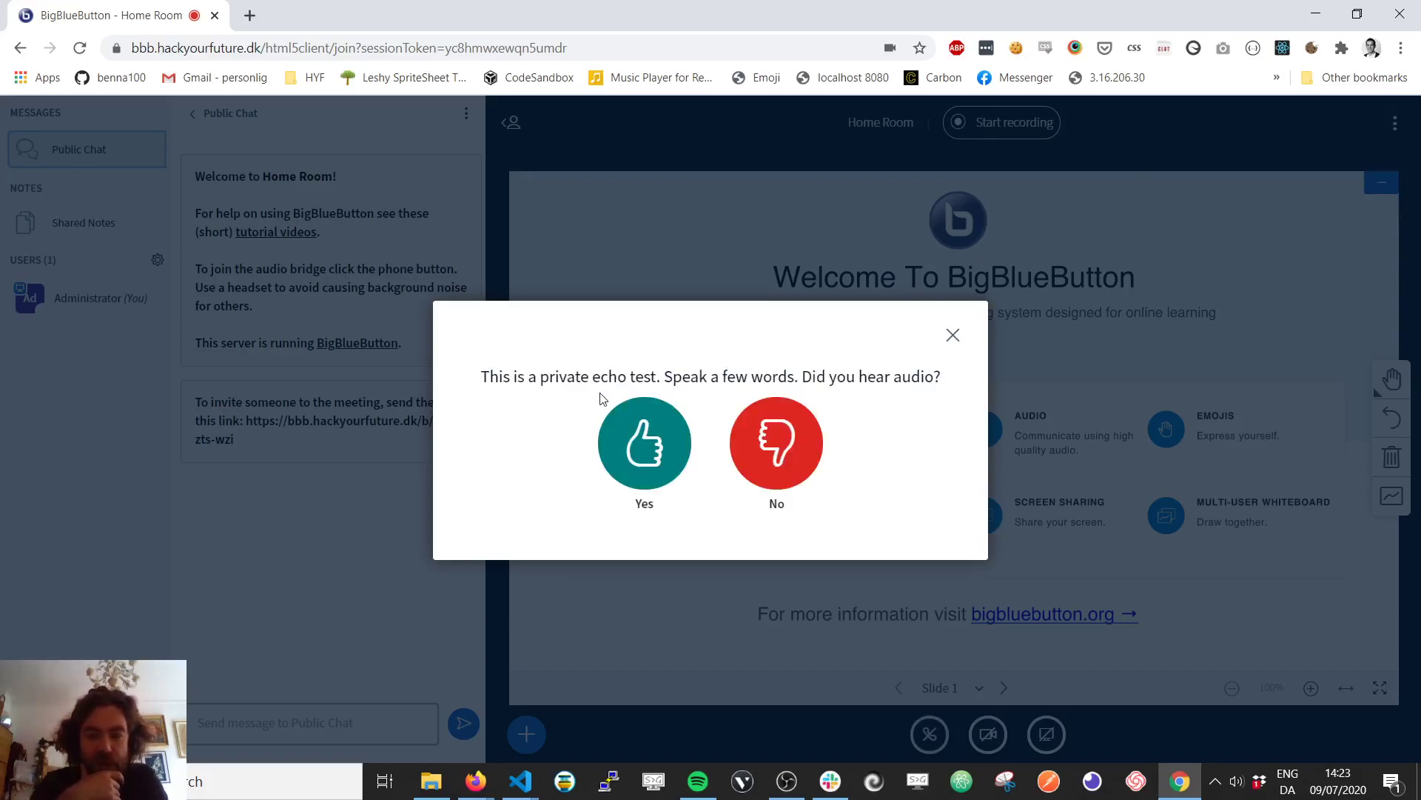
left_click(636, 438)
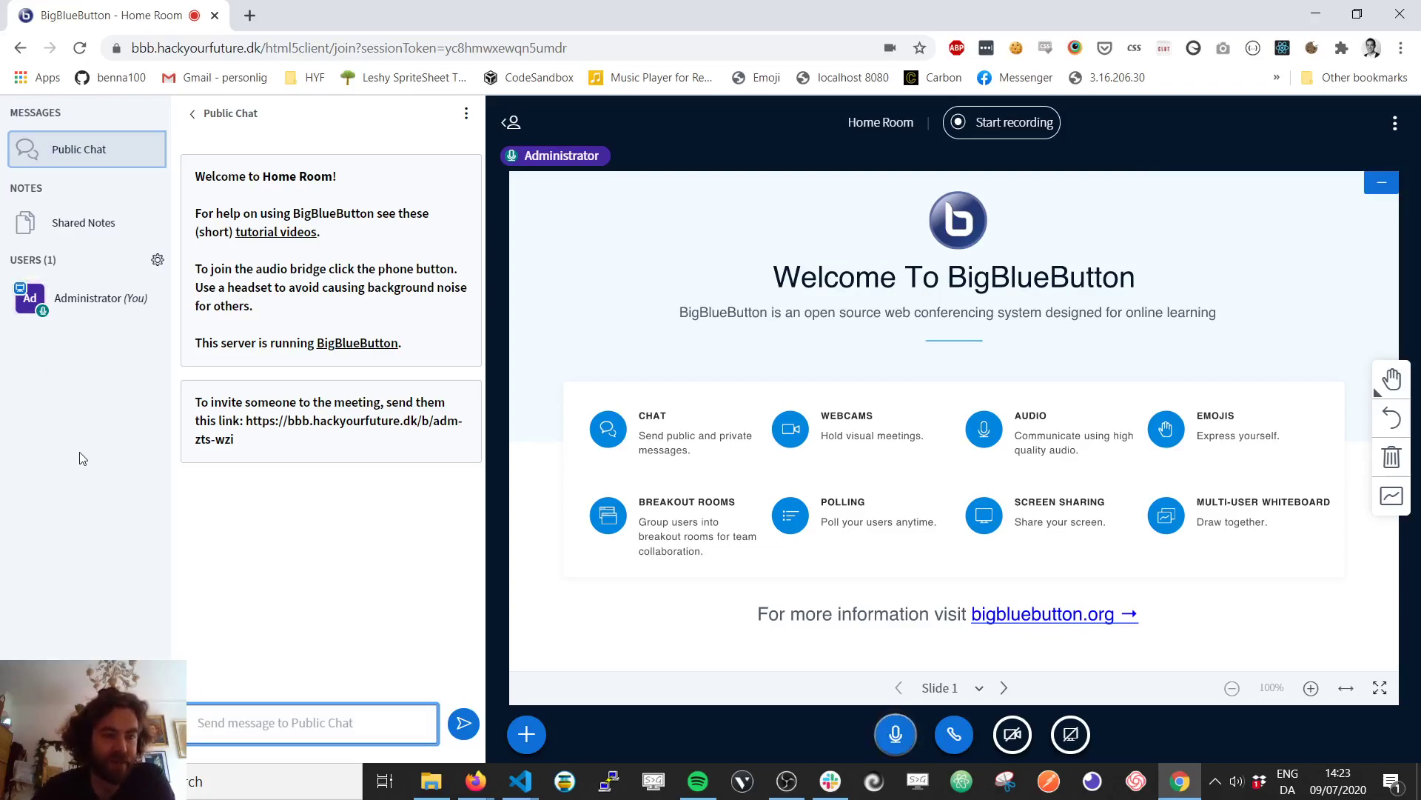
- Advance the presentation to Slide 2, the blank whiteboard
left_click(157, 260)
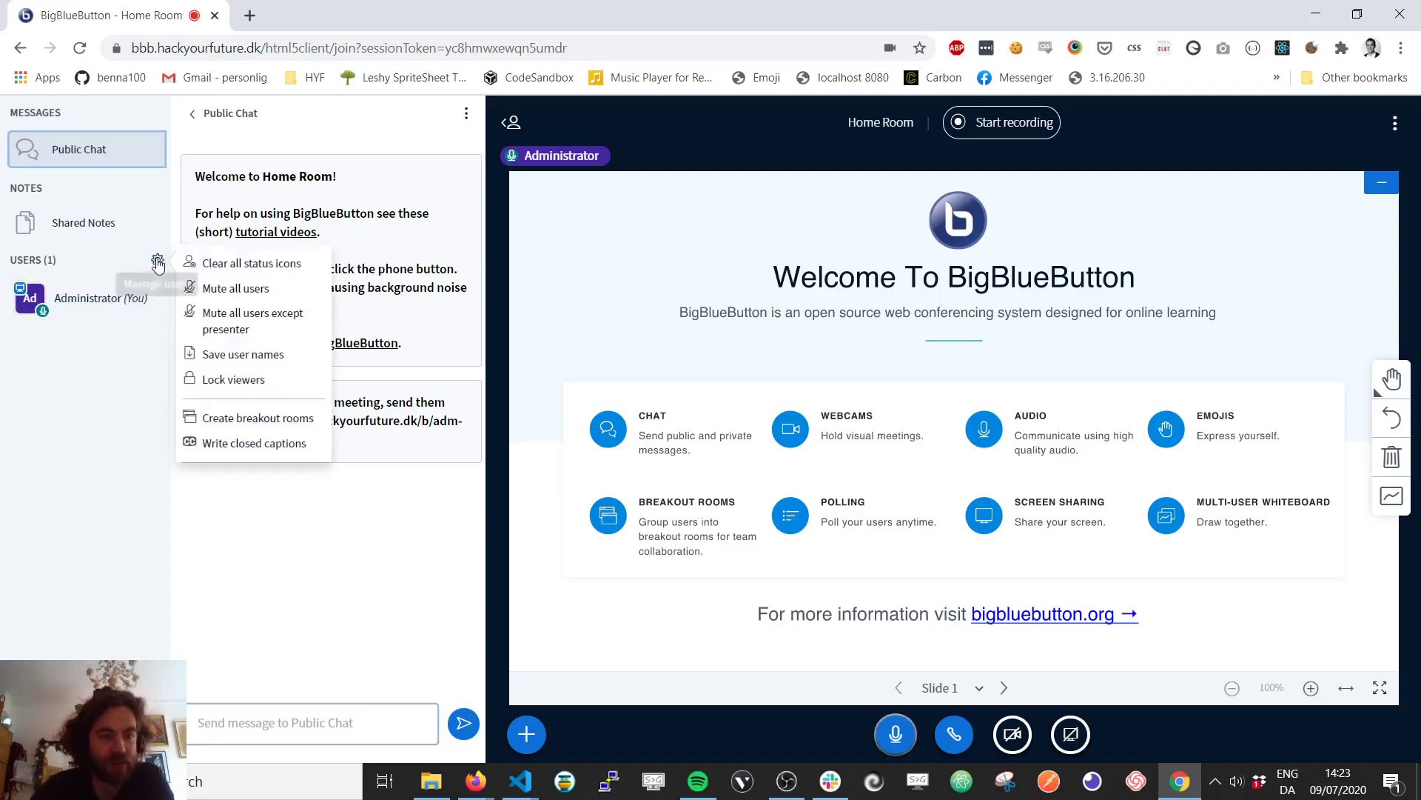
left_click(42, 370)
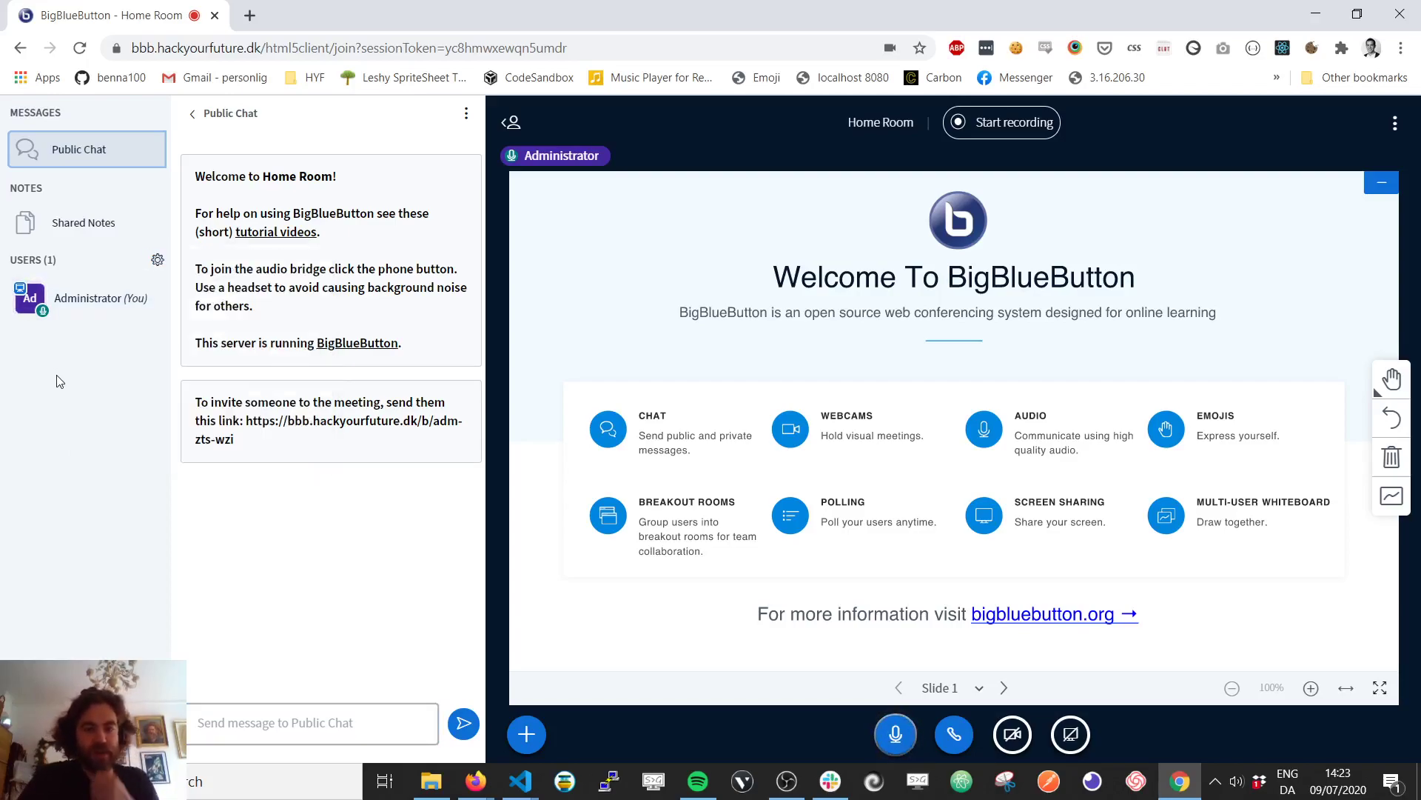
left_click(1004, 687)
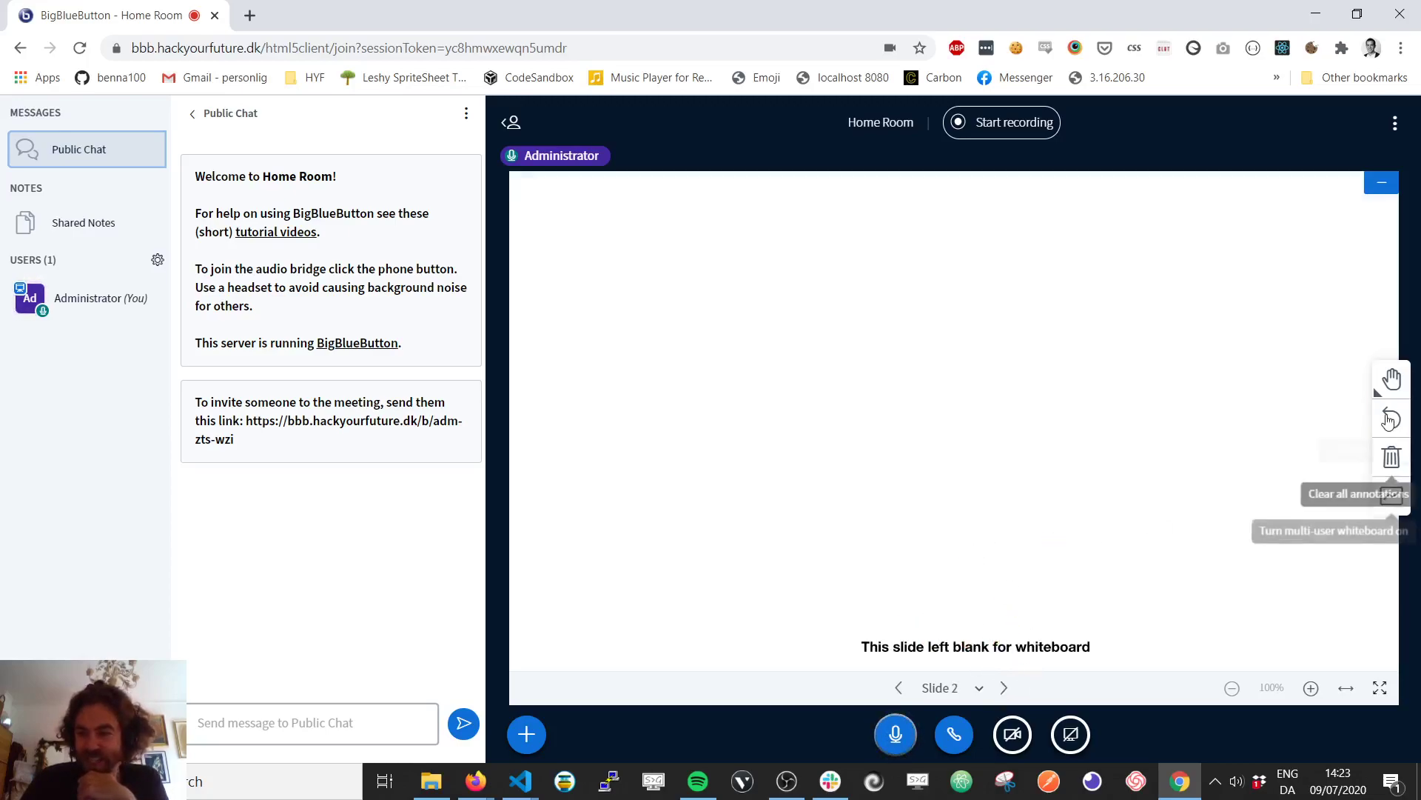
- Draw a red freehand stroke on the whiteboard with the Pencil tool
left_click(1389, 382)
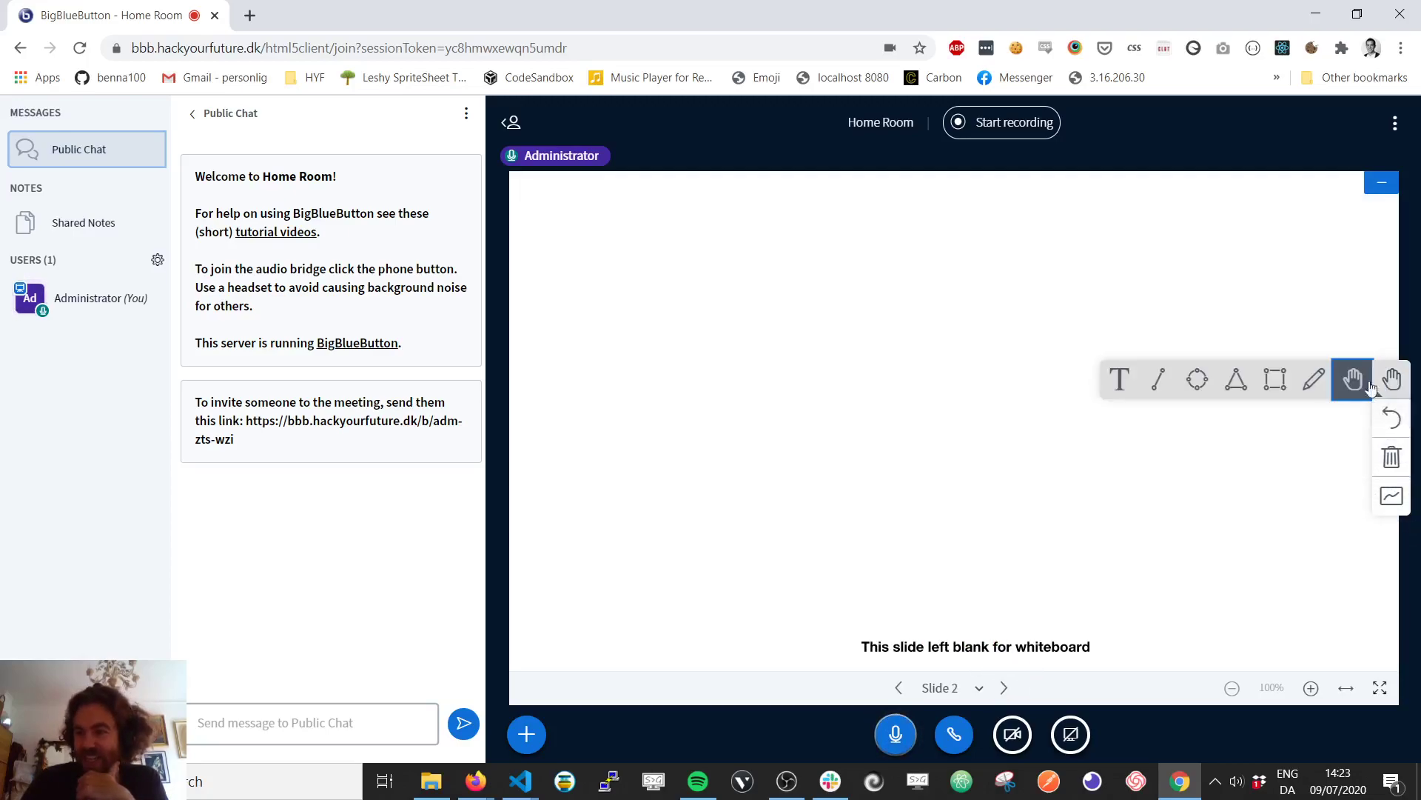
left_click(1314, 379)
left_click_drag(697, 238, 829, 396)
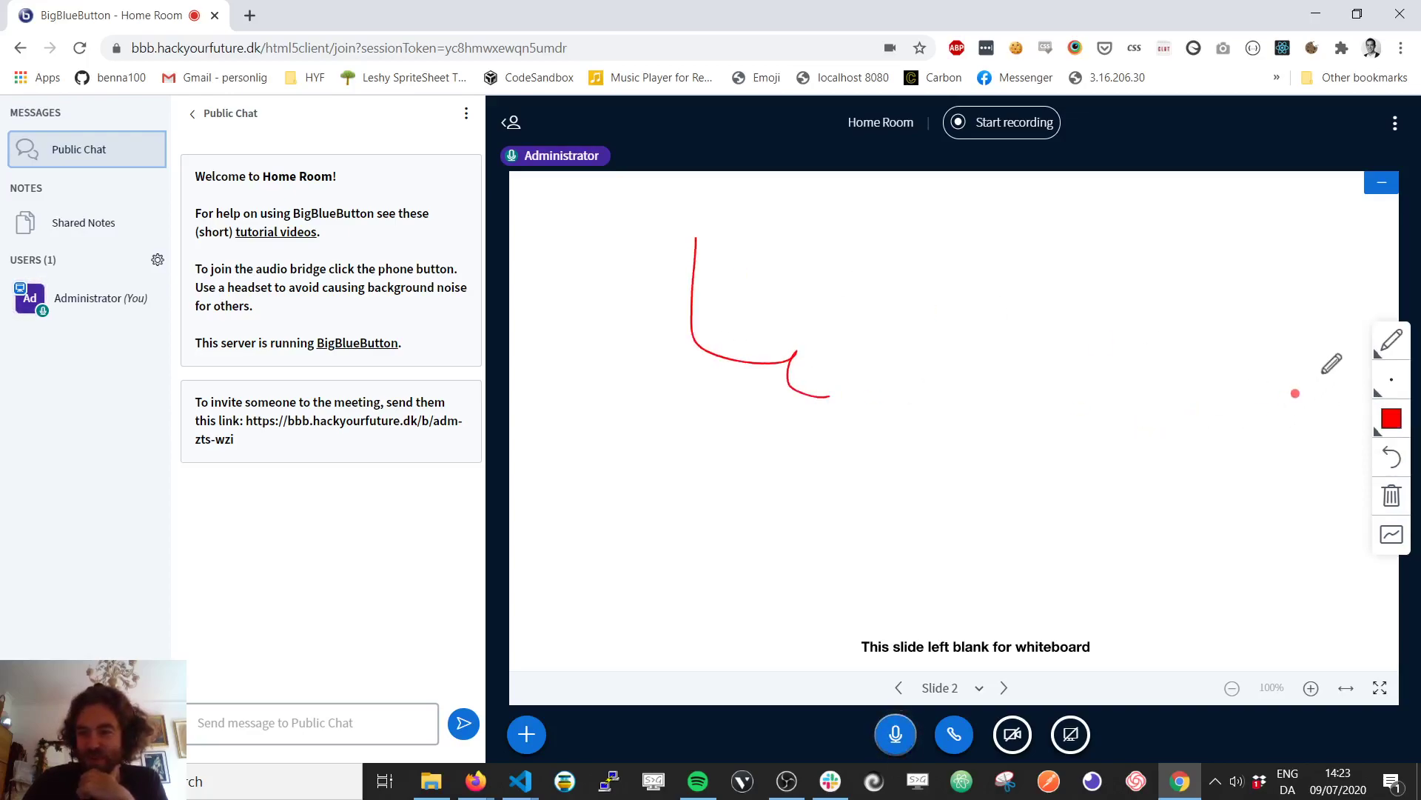
left_click(1390, 342)
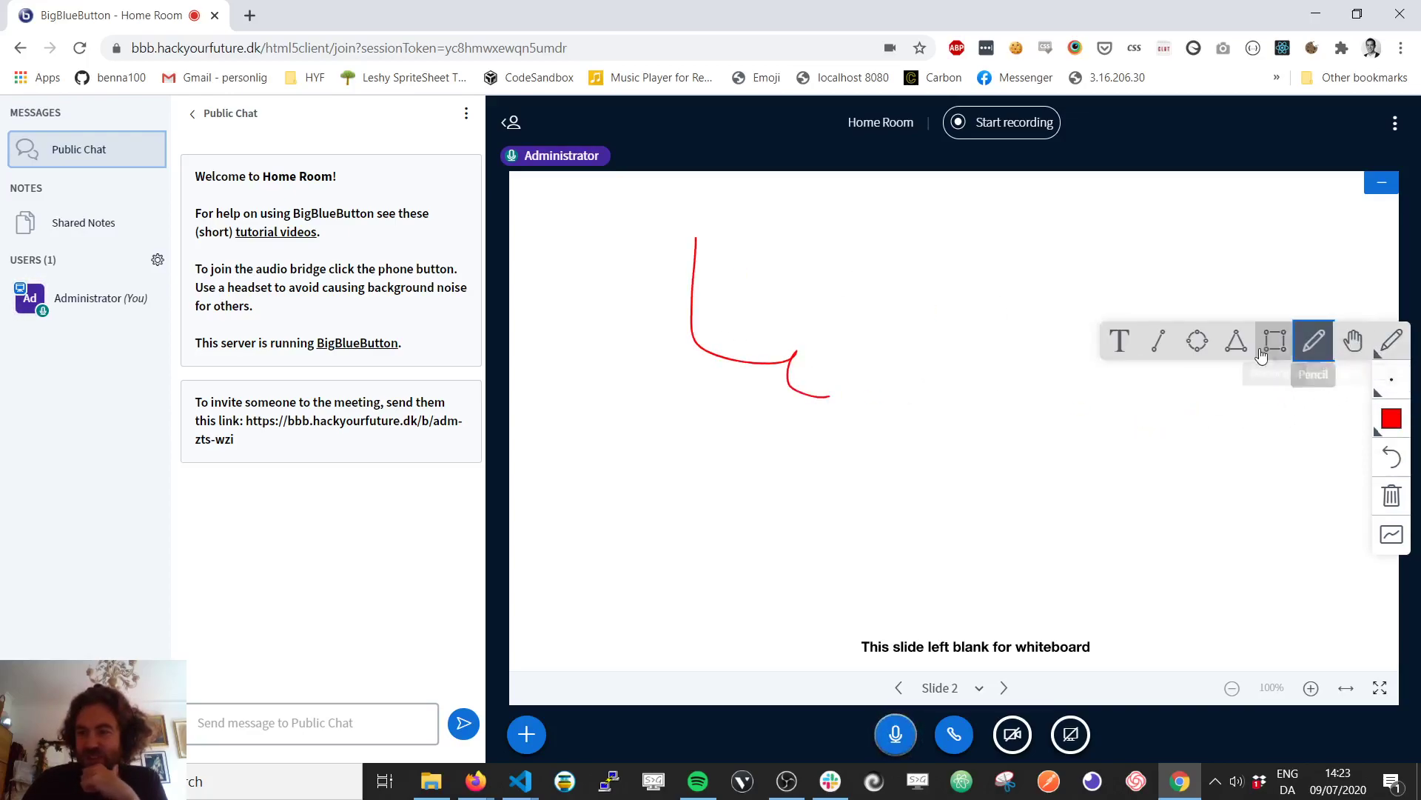
left_click(1387, 340)
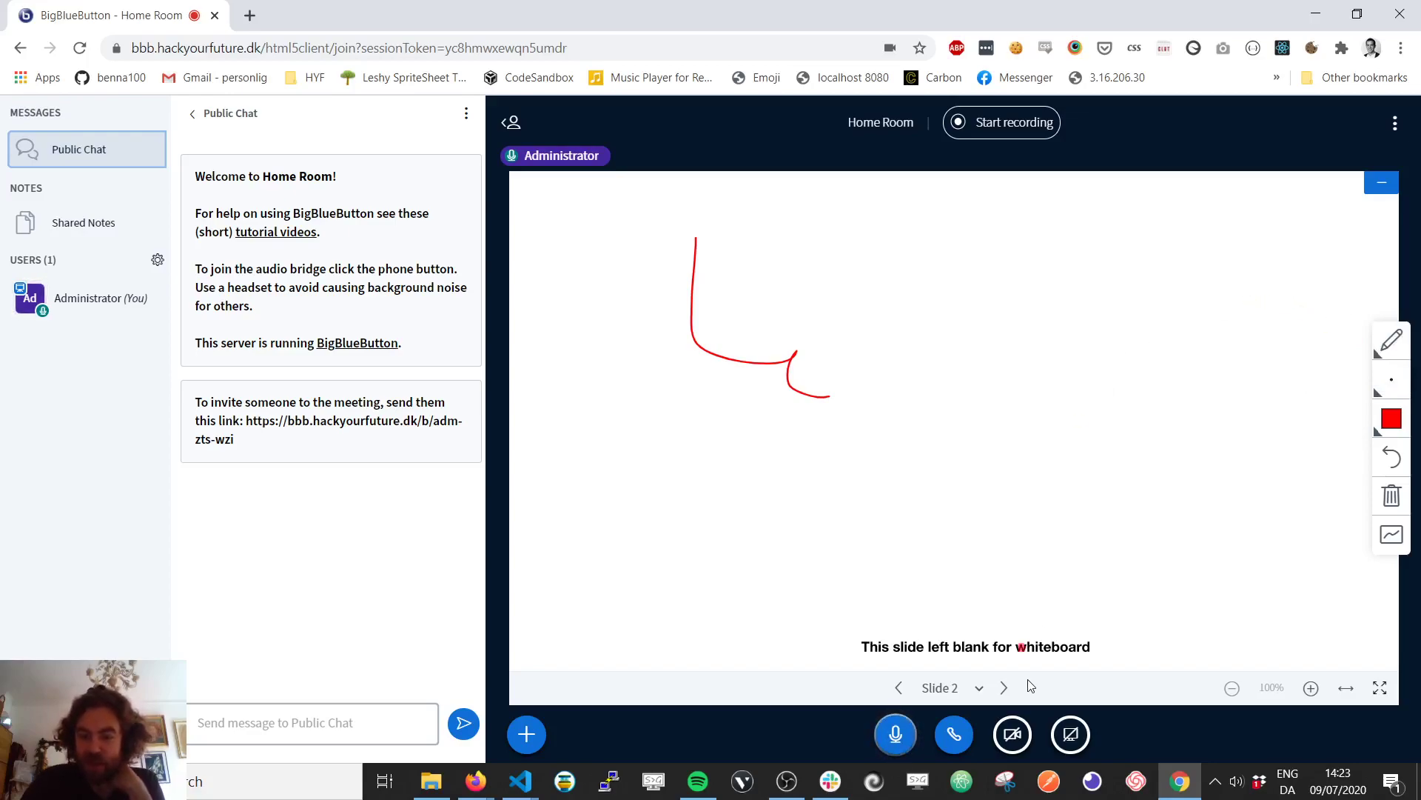
left_click(1014, 734)
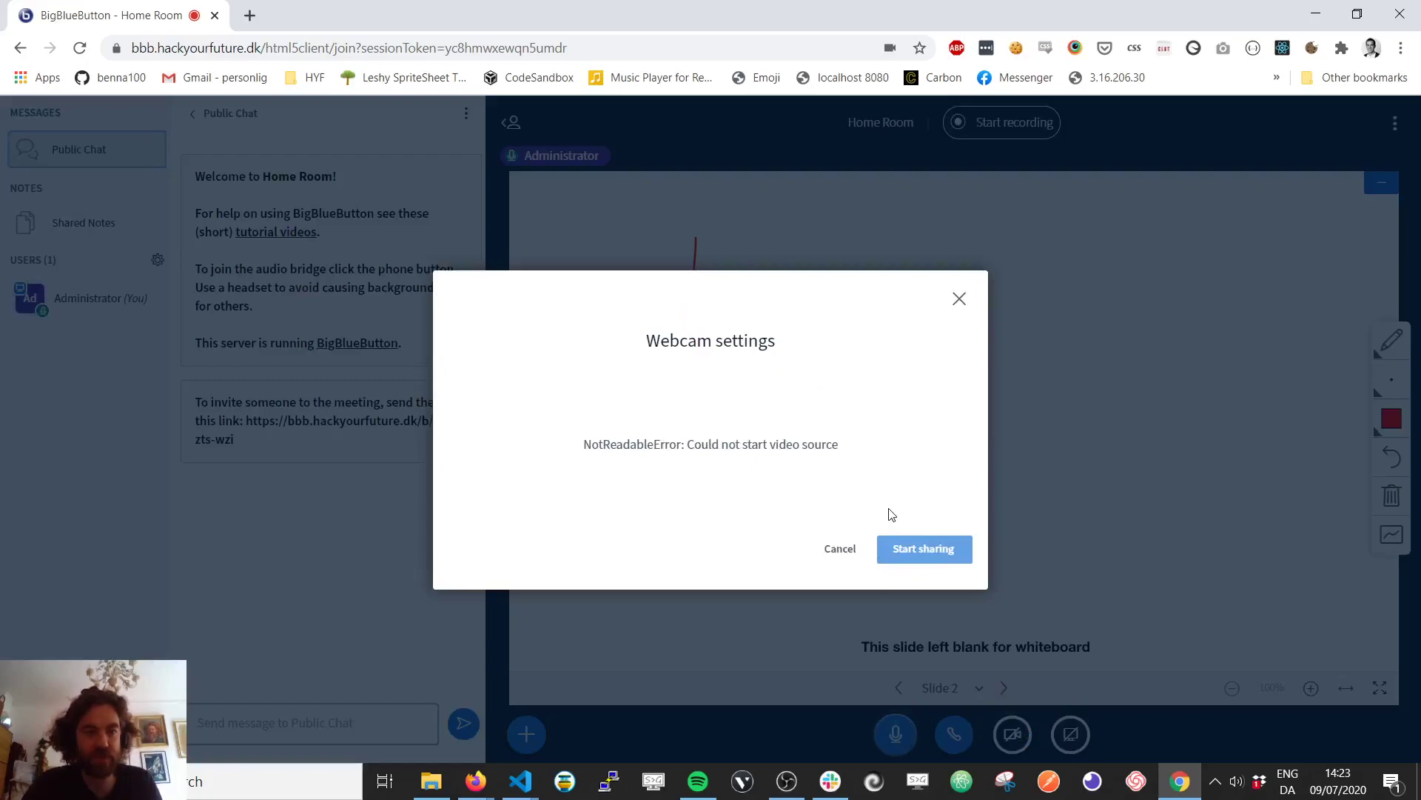
key("alt+Tab")
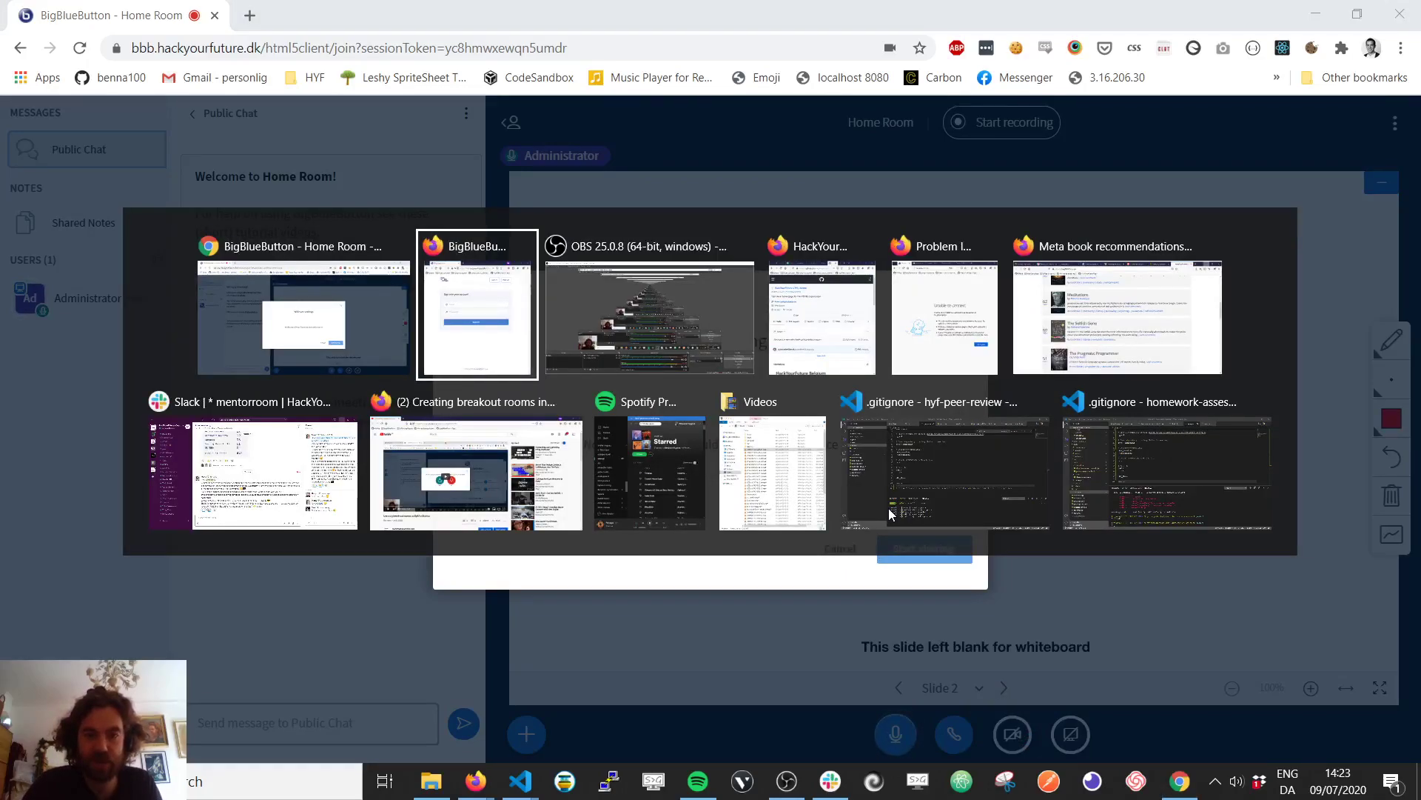
key("alt+Tab")
key("alt+shift+Tab")
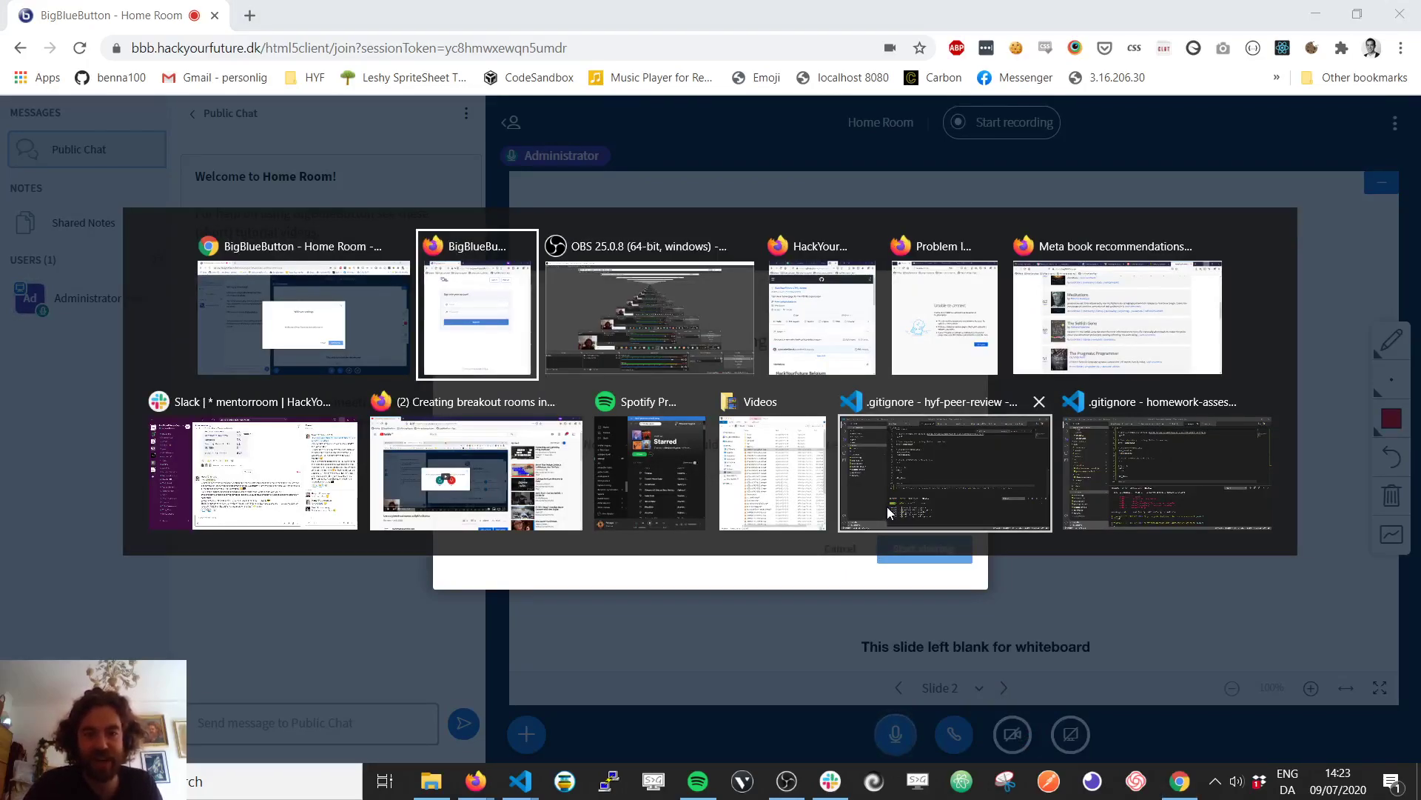
key("alt+shift+Tab")
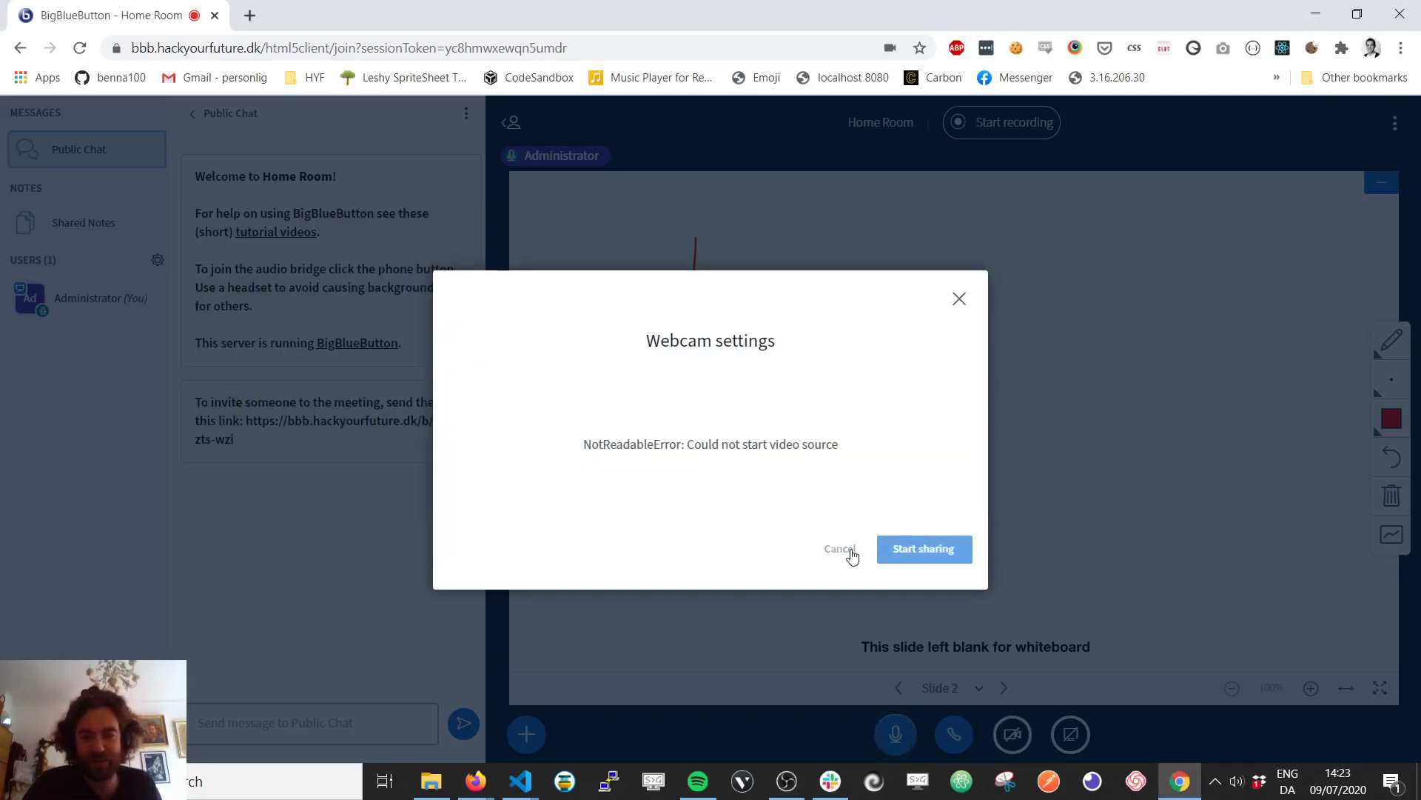
left_click(844, 549)
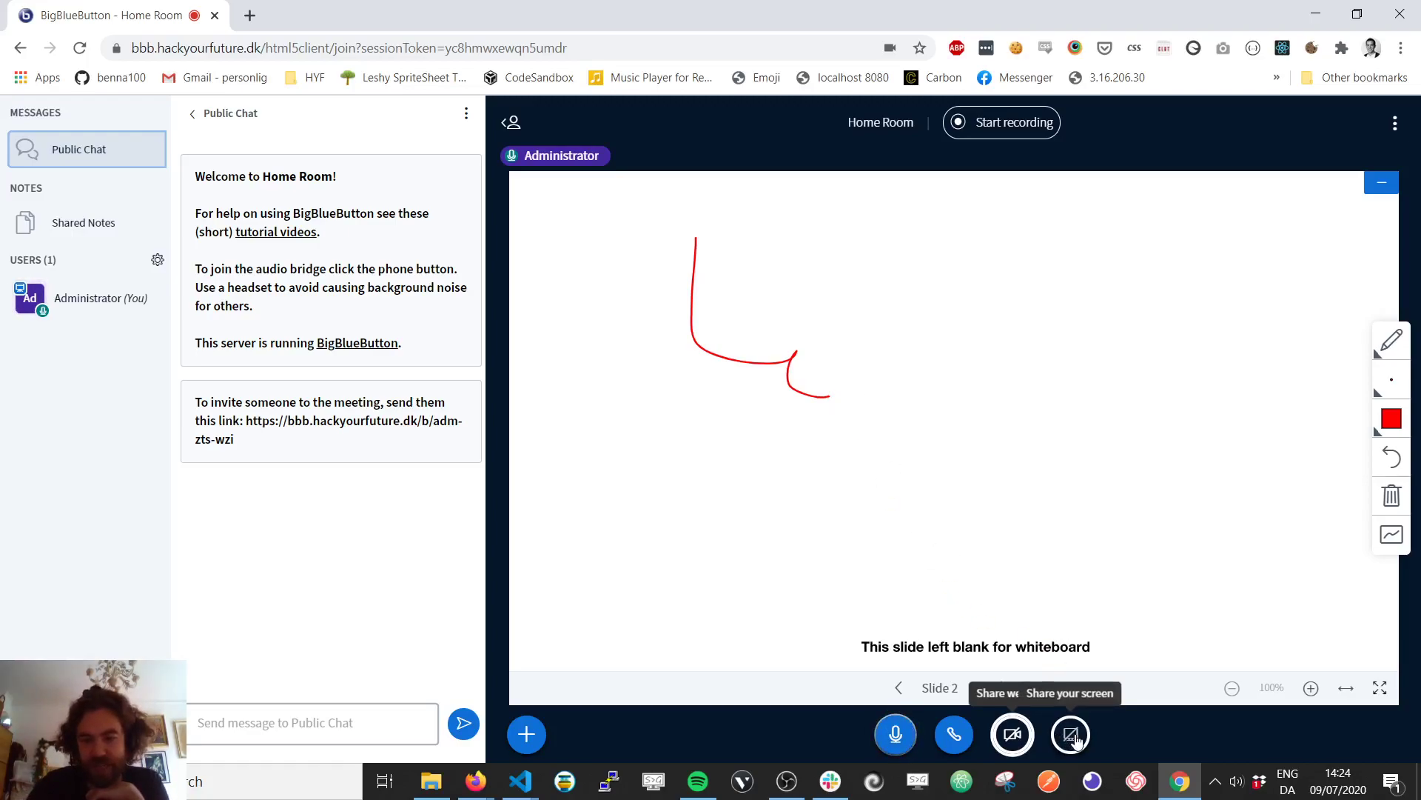
- Share Your Entire Screen, then stop sharing to bring back the Slide 2 whiteboard
left_click(1071, 735)
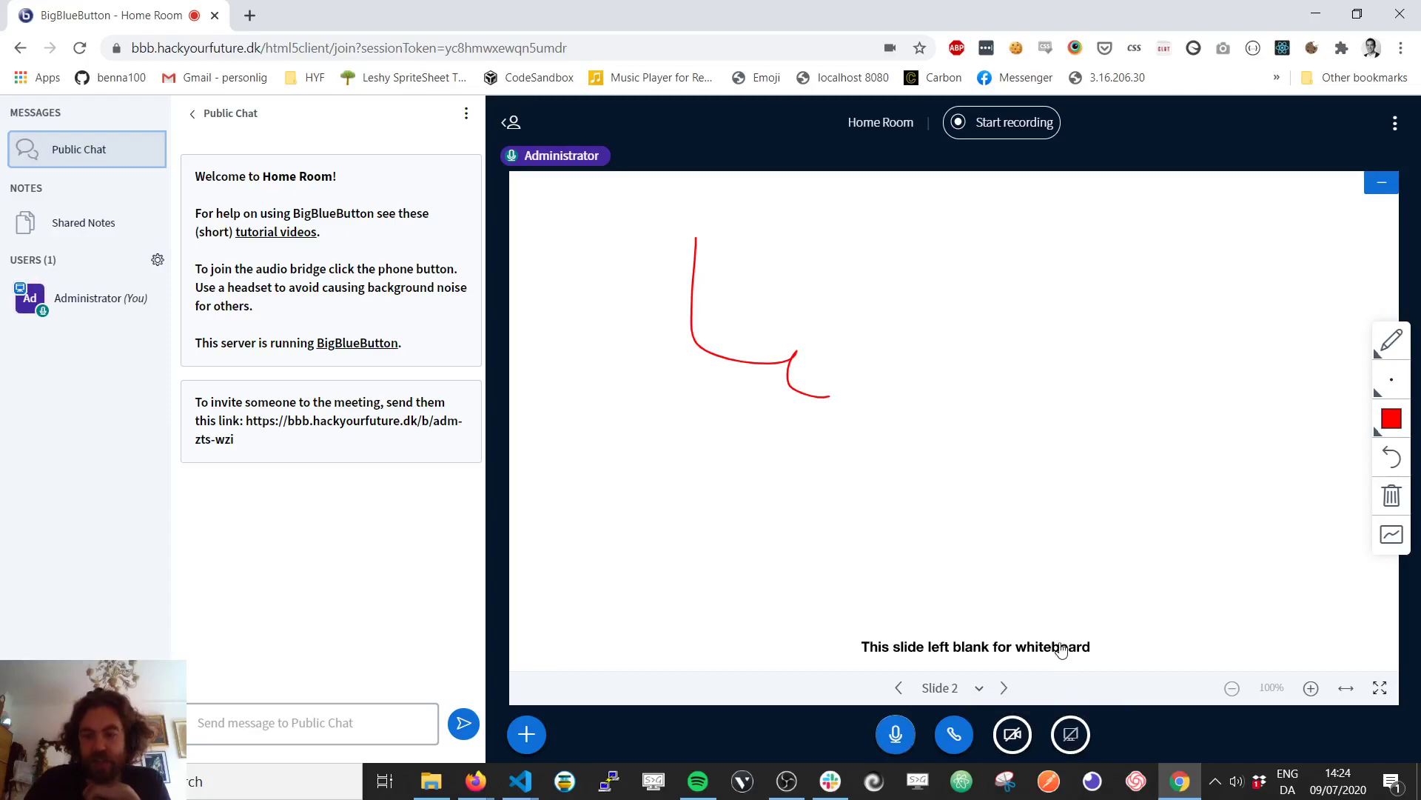
left_click(703, 334)
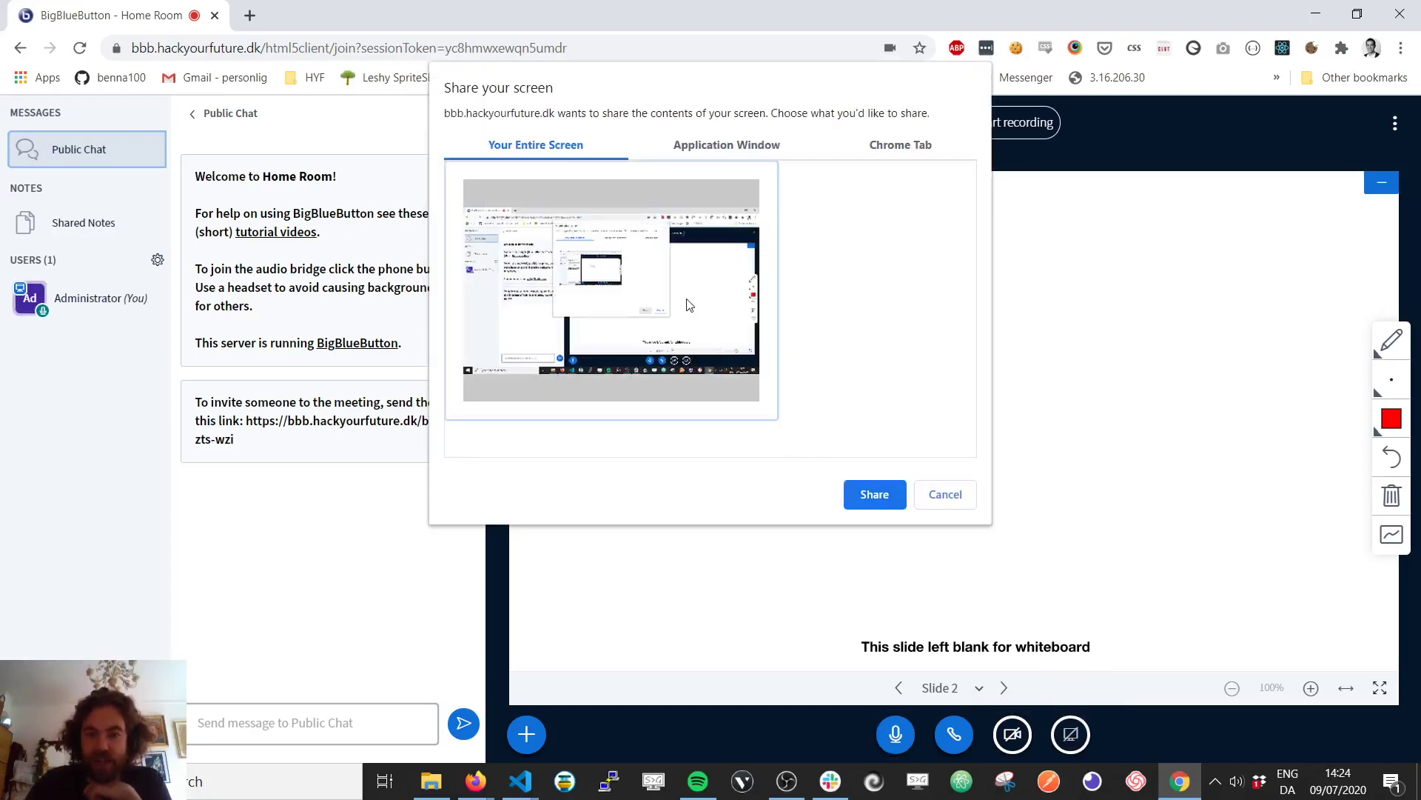
left_click(874, 494)
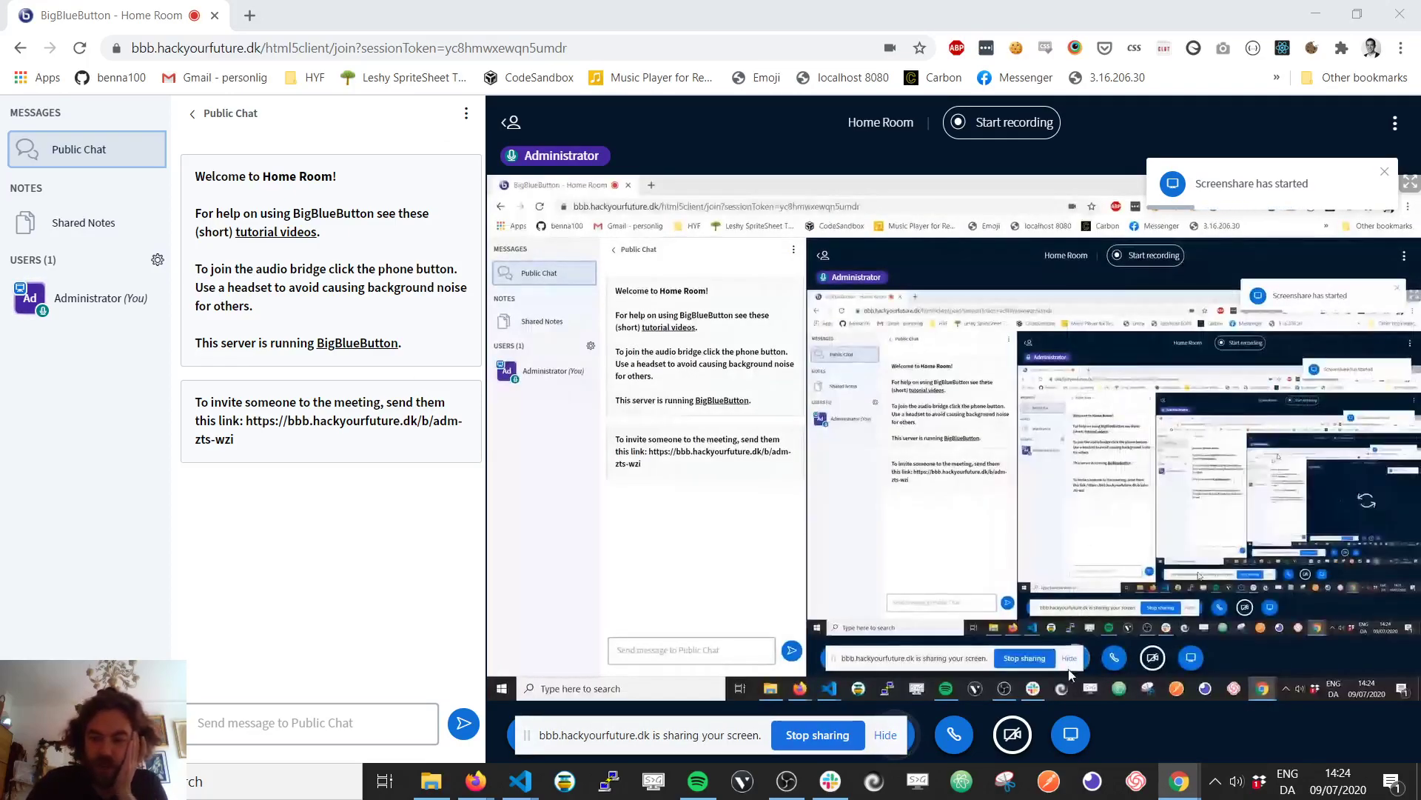
left_click(1070, 735)
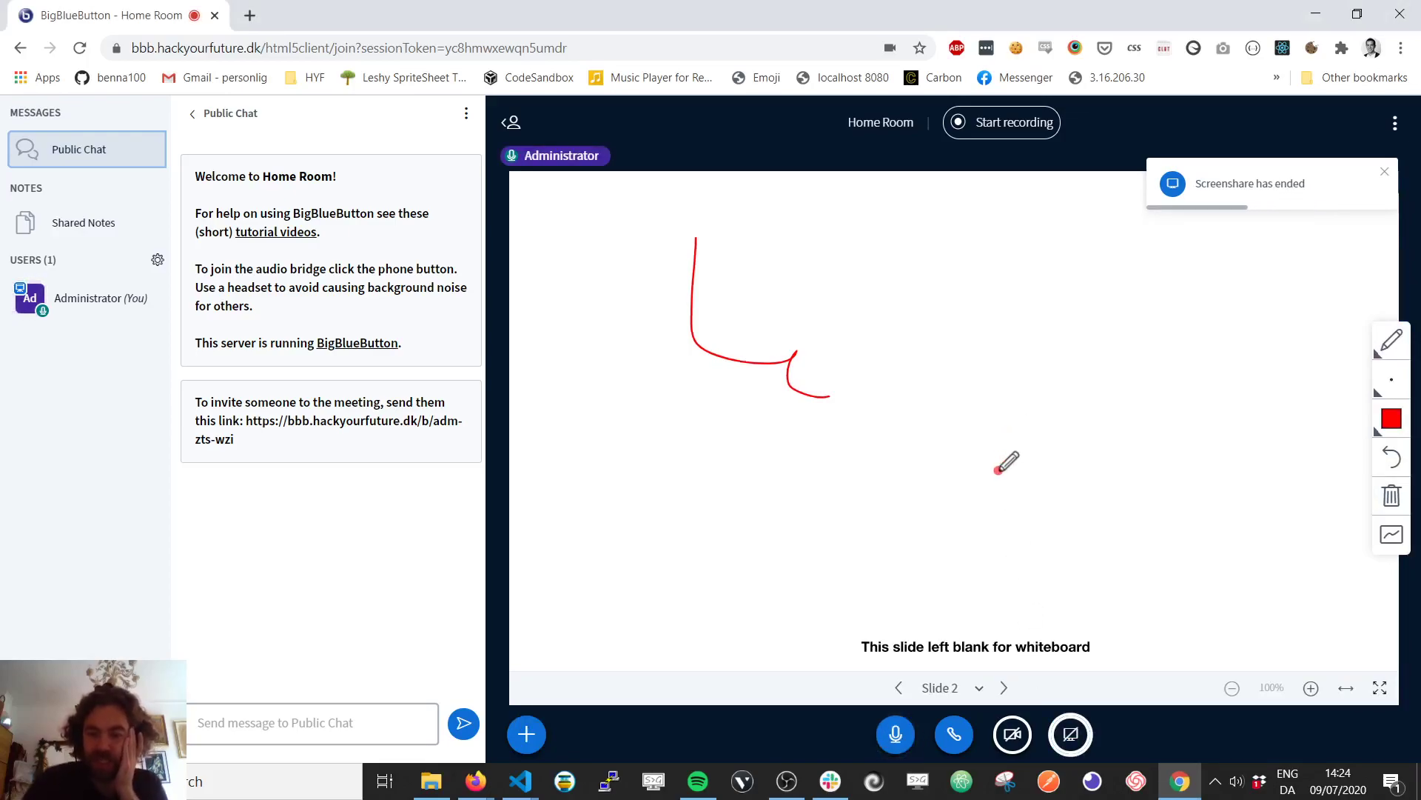
- Bring up the Polling panel to view its preset poll types, then close it
left_click(524, 734)
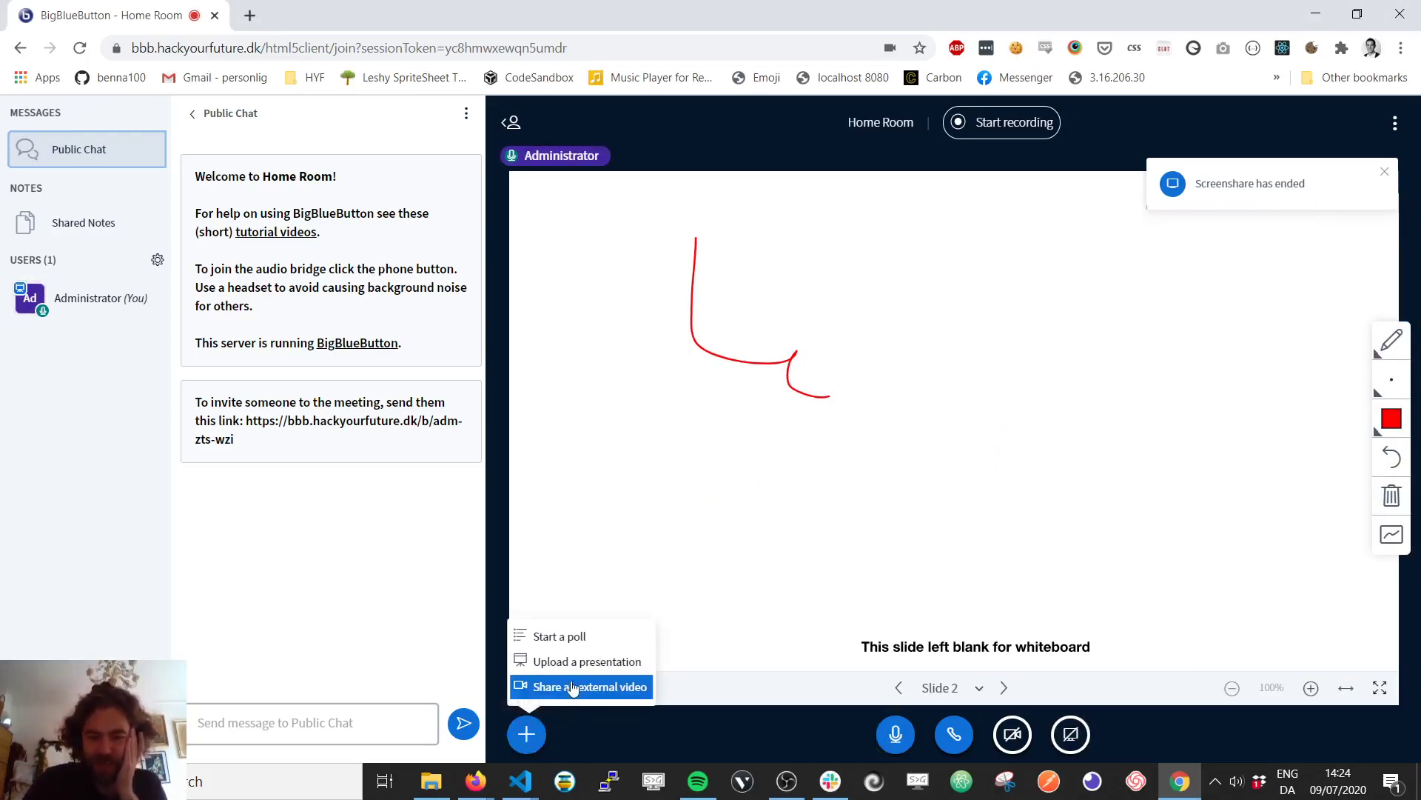
left_click(559, 636)
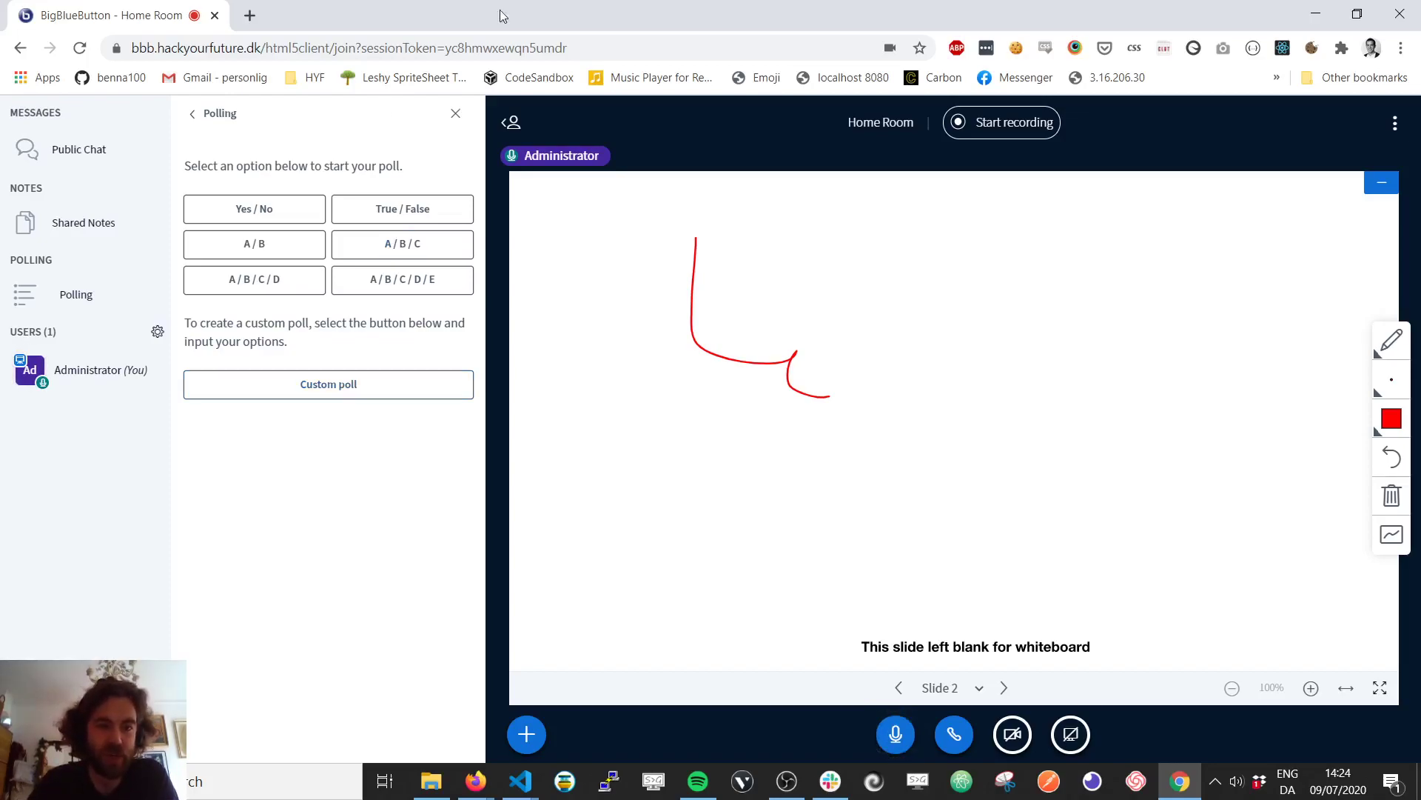
left_click(456, 113)
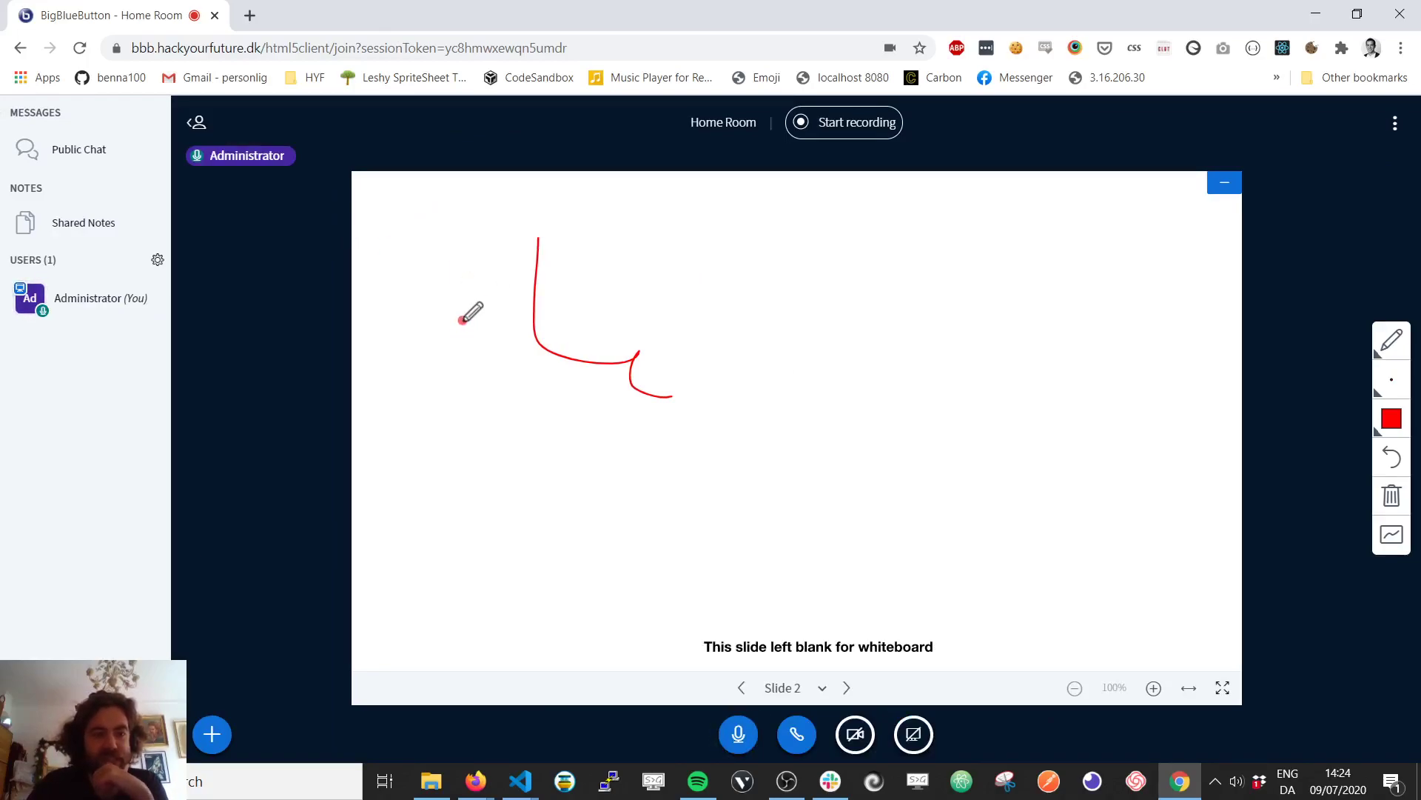
- Set the Administrator's status to Thumbs up from their Users list entry
right_click(94, 298)
left_click(96, 296)
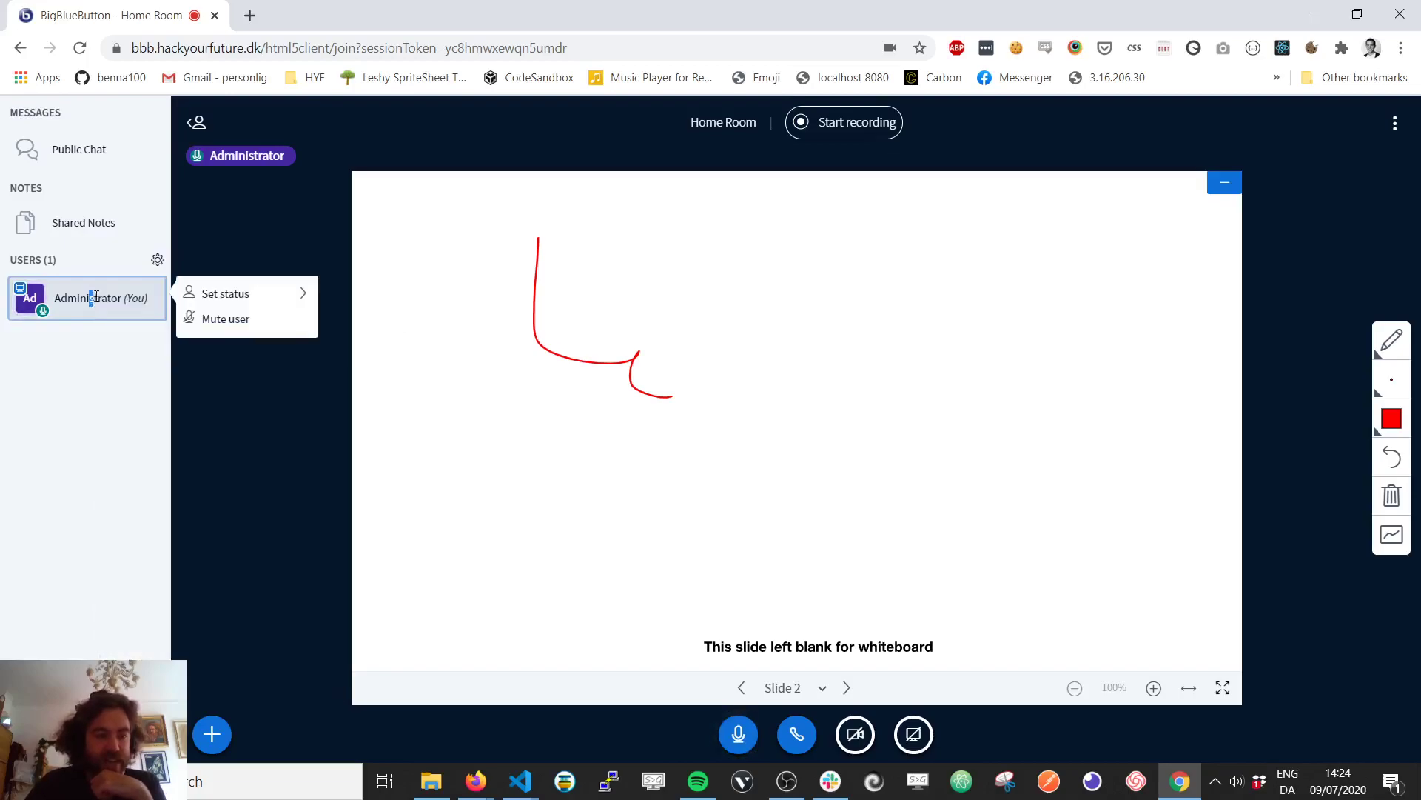
left_click(247, 302)
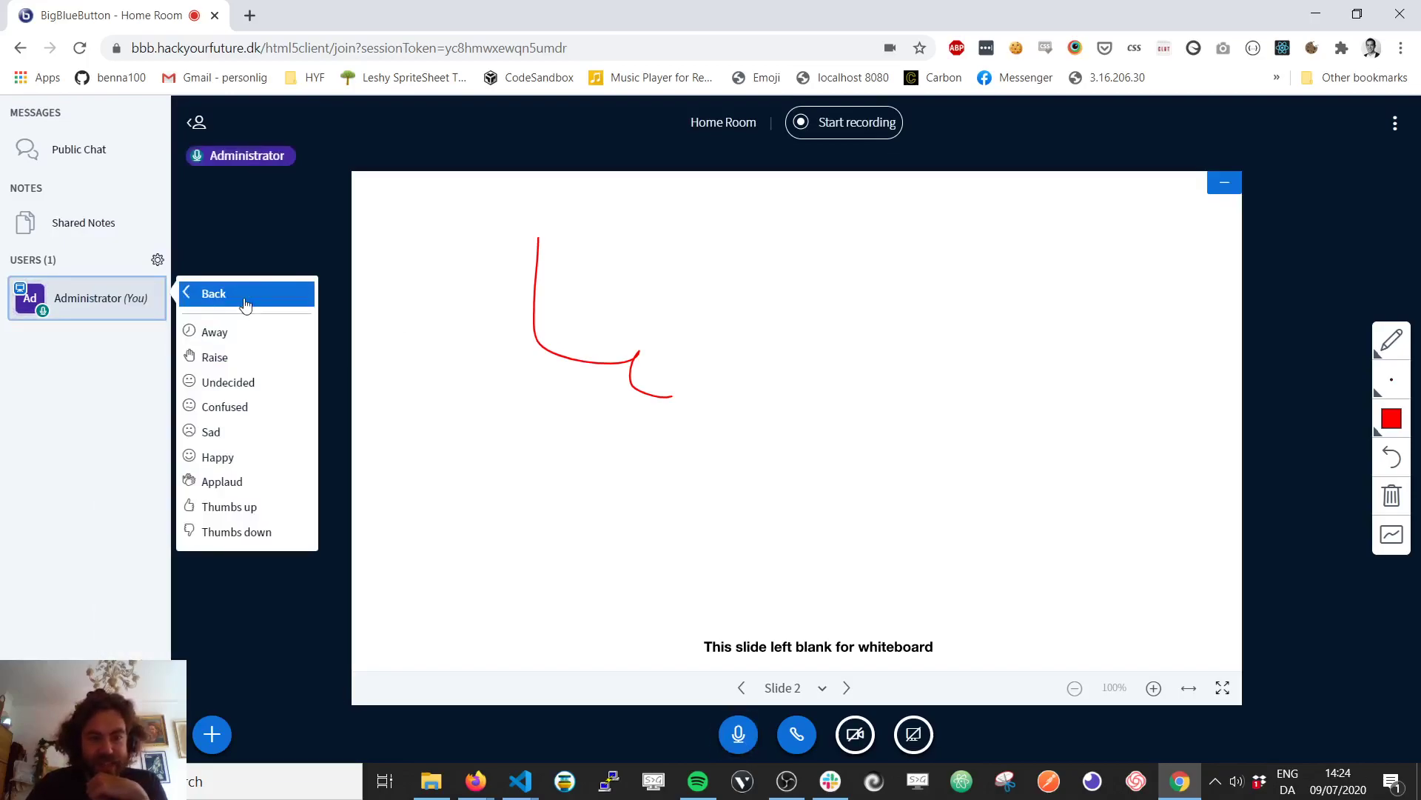
left_click(236, 512)
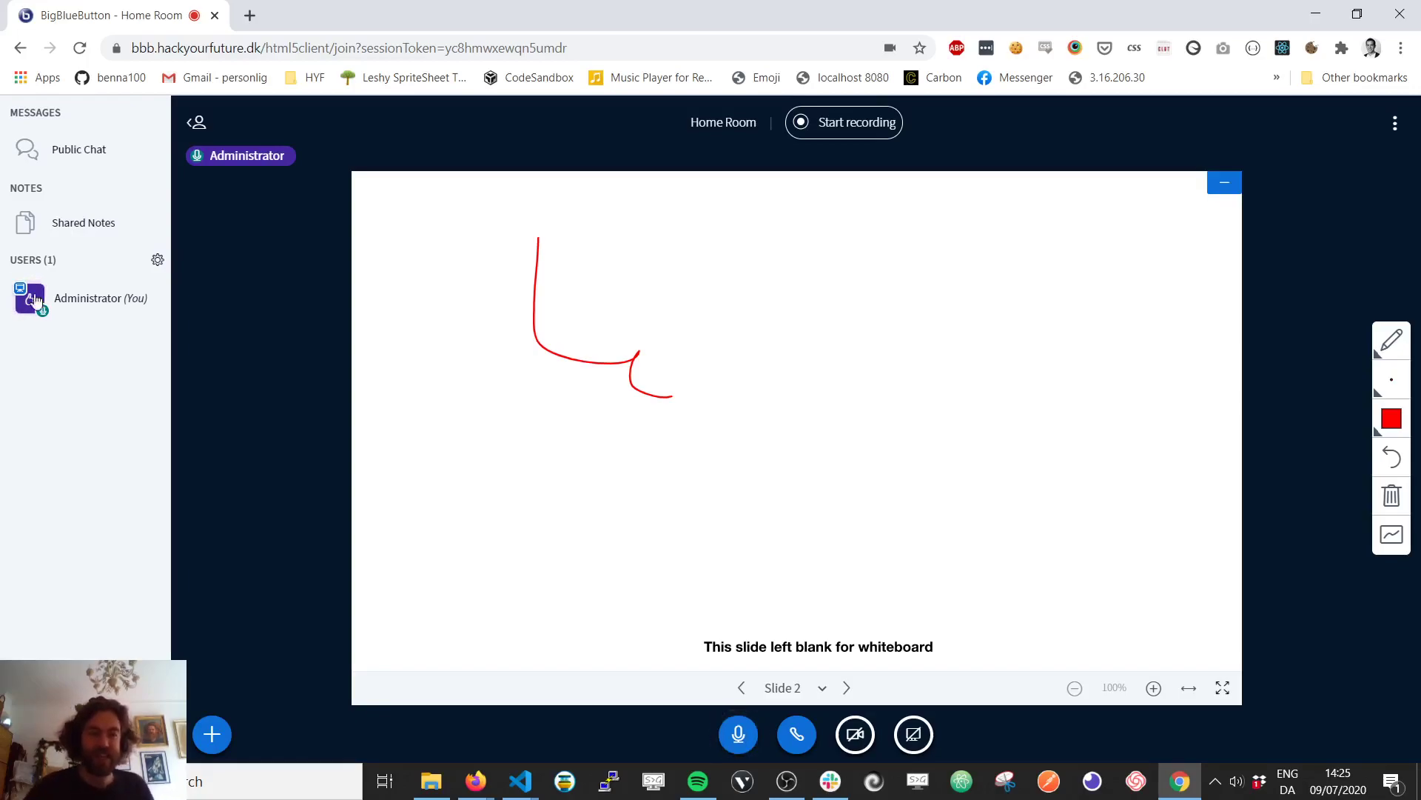
left_click(74, 297)
left_click(237, 294)
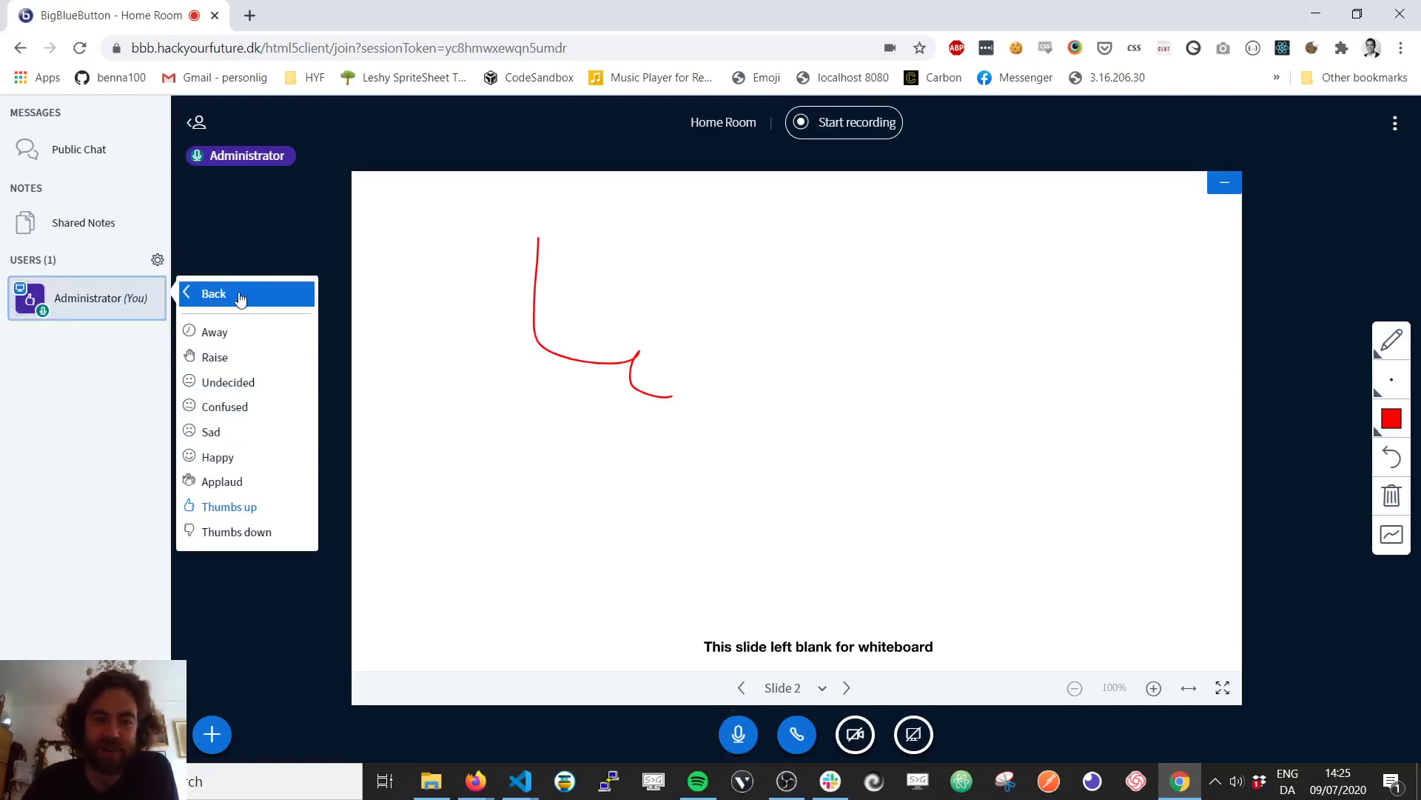
left_click(97, 380)
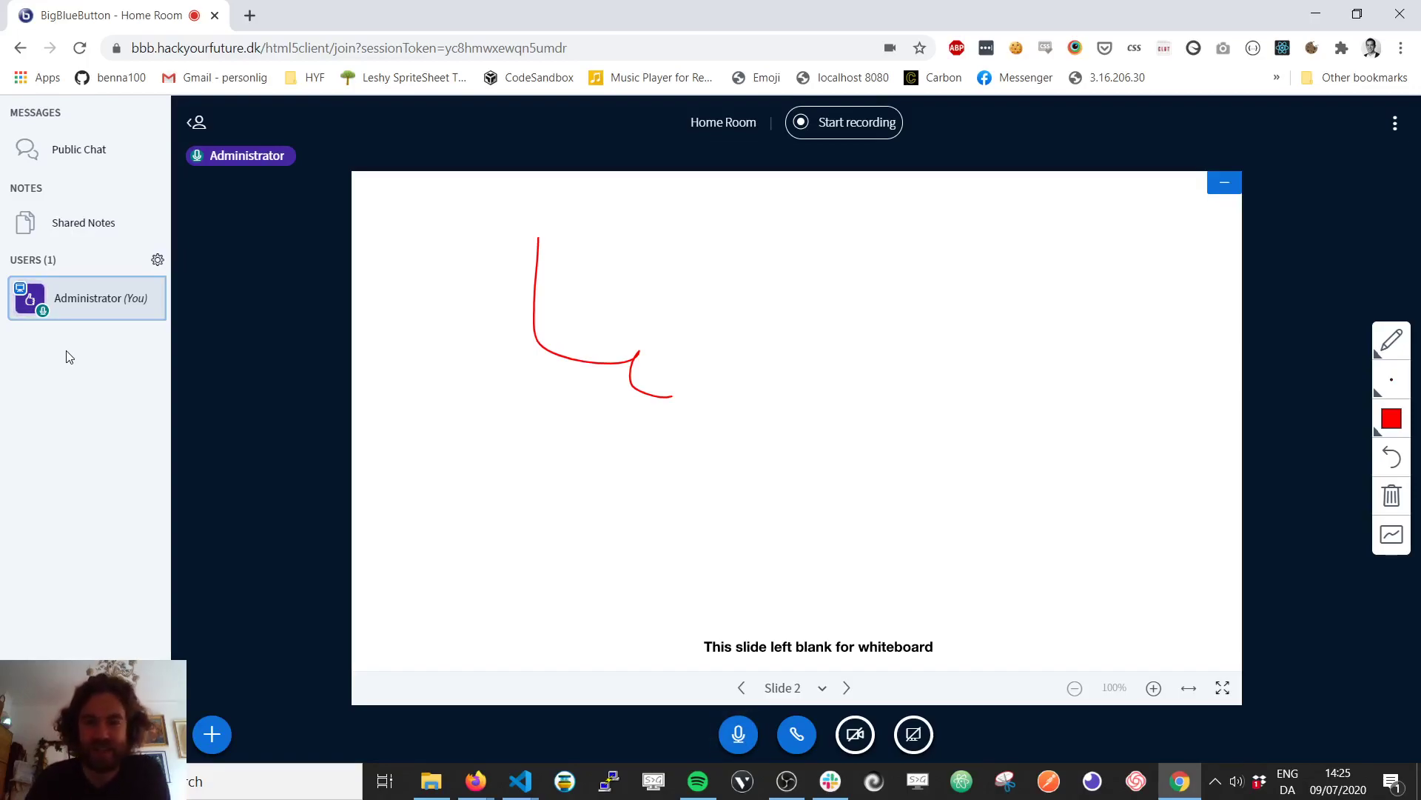
- Start recording the meeting, then pause the recording after about 11 seconds
left_click(842, 124)
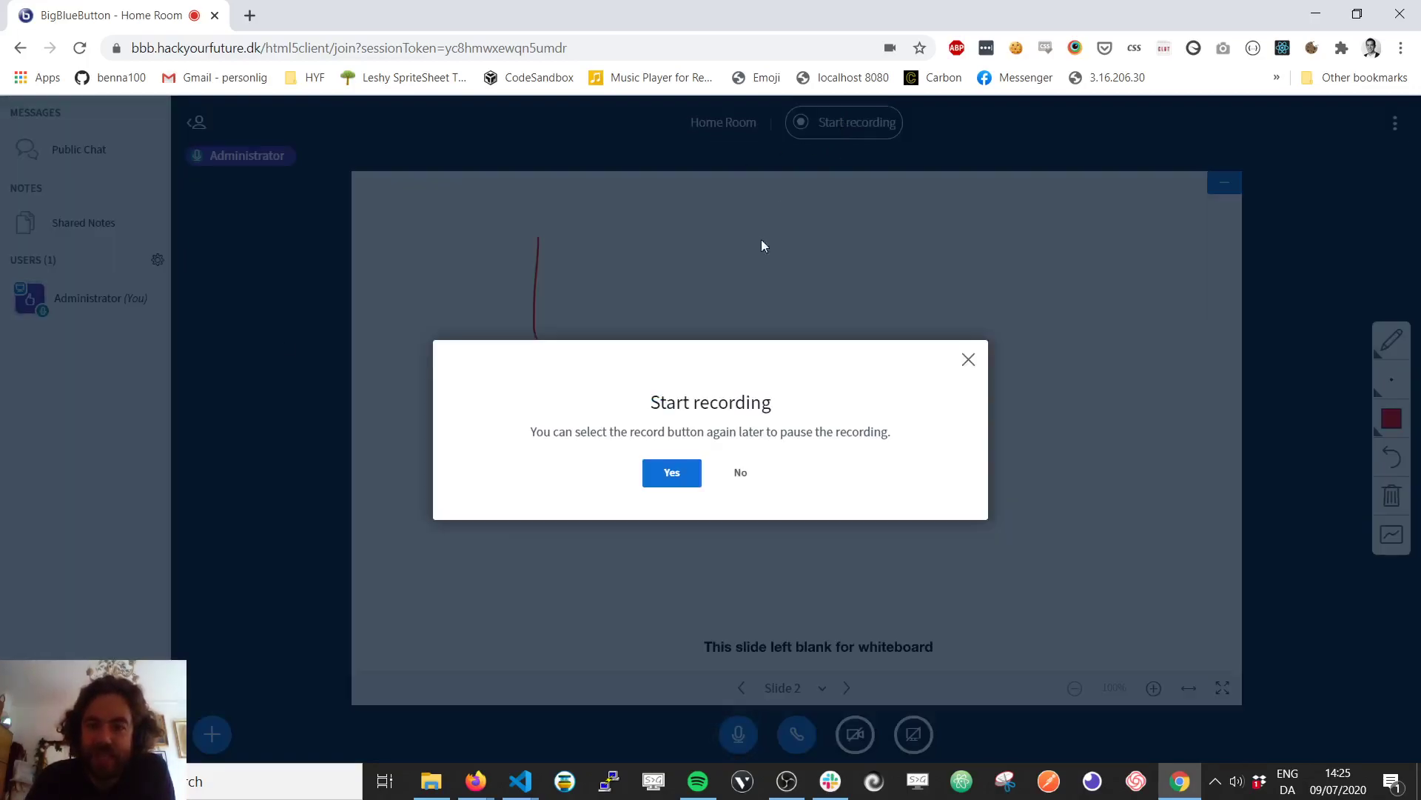
left_click(672, 471)
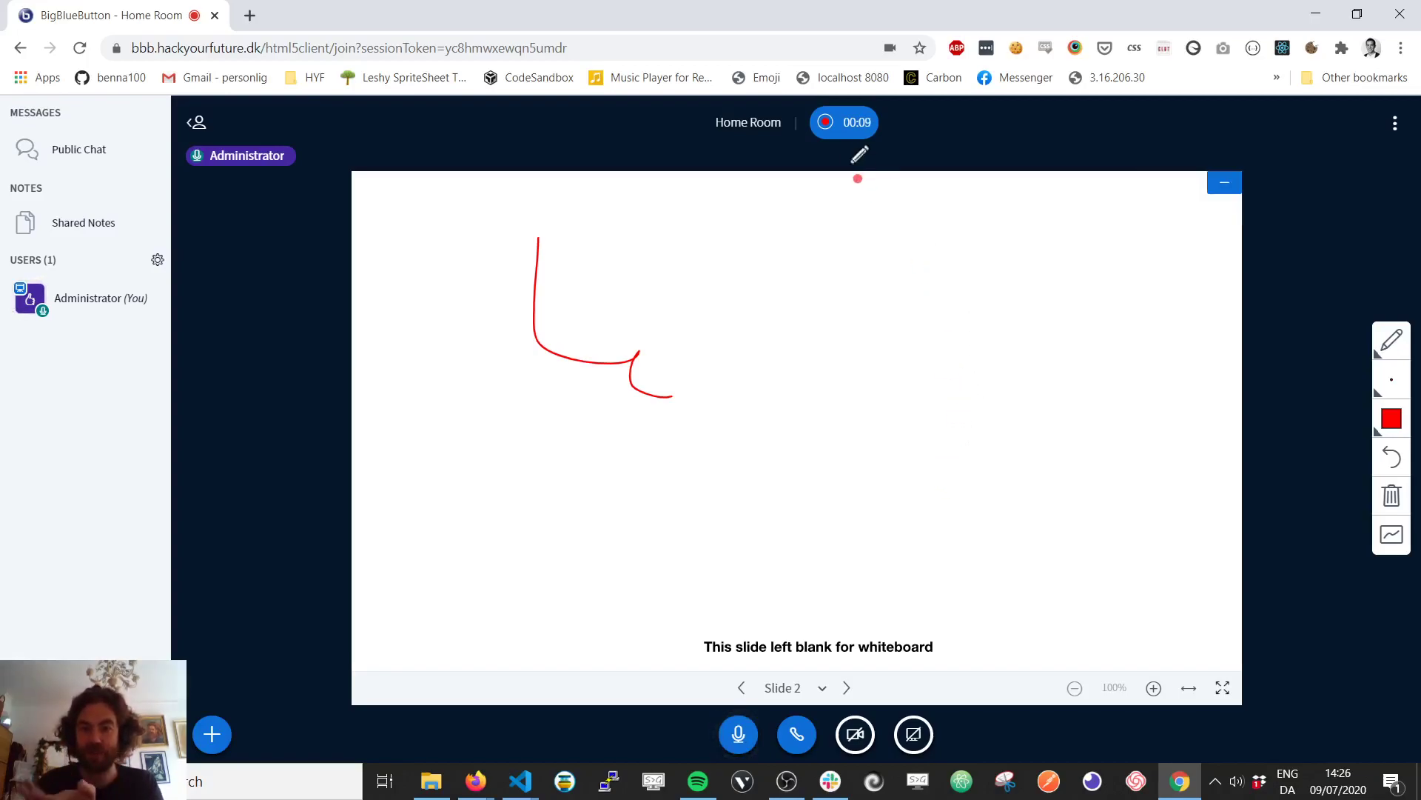
left_click(826, 123)
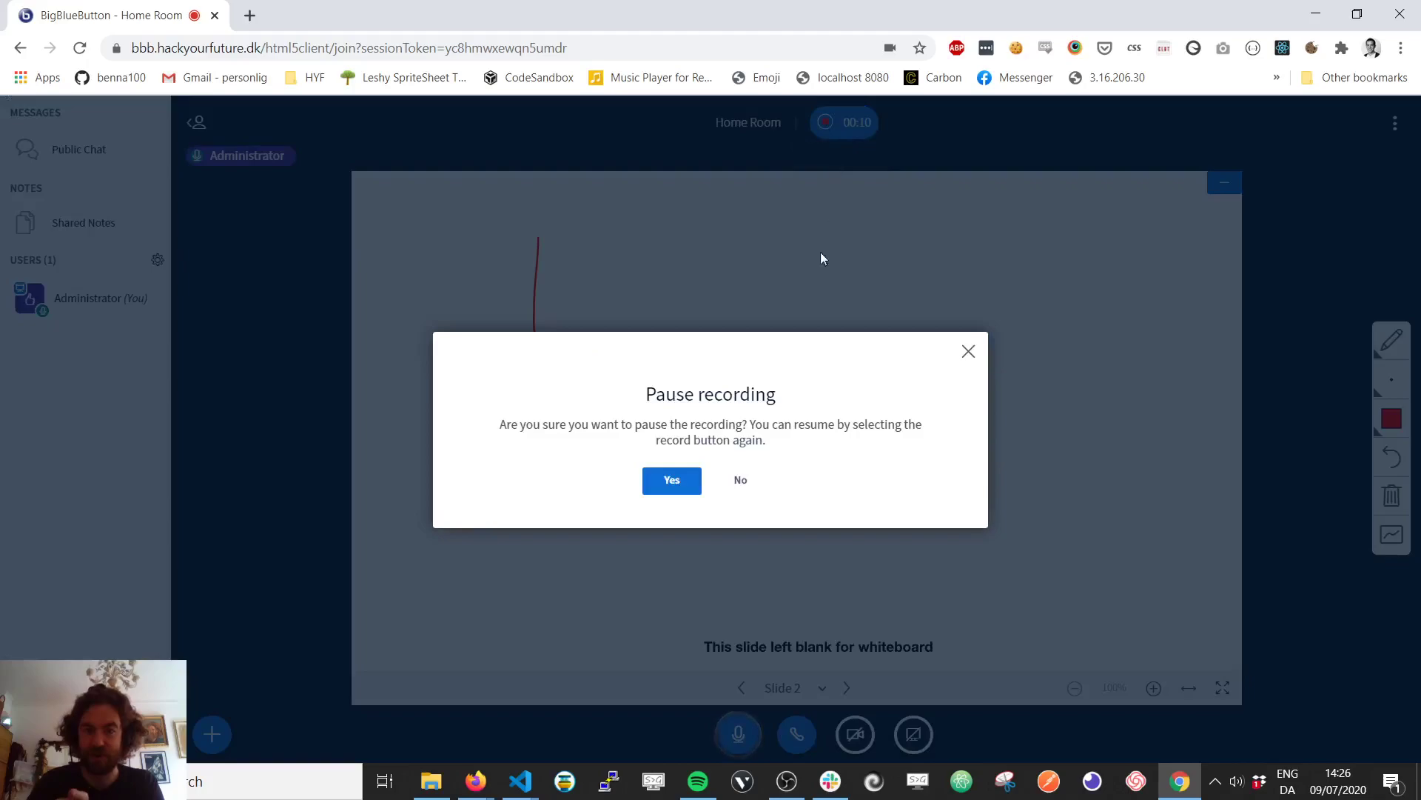
left_click(673, 483)
- Enable the multi-user whiteboard, visit Slide 3 and back to Slide 2, then choose End meeting
left_click(1396, 125)
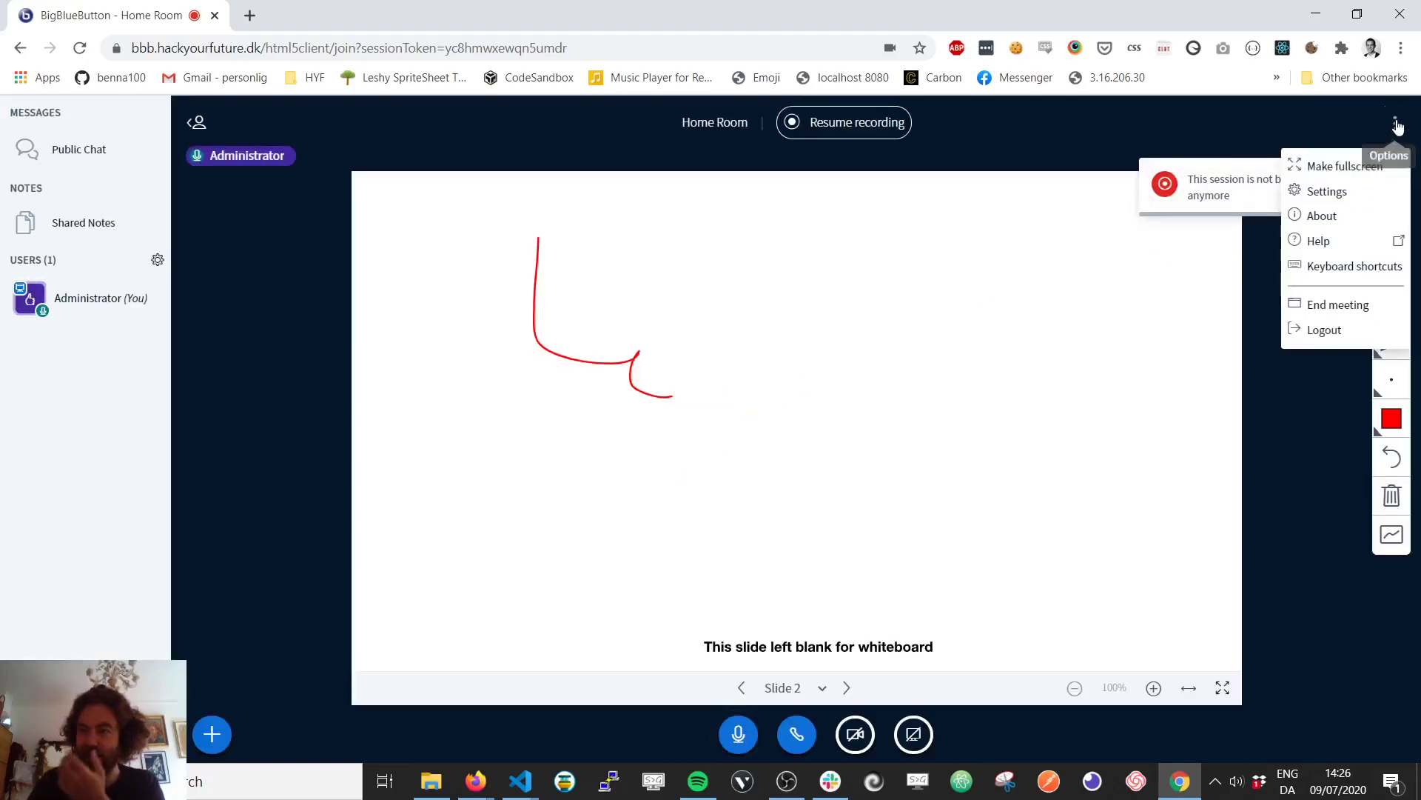
left_click(1108, 304)
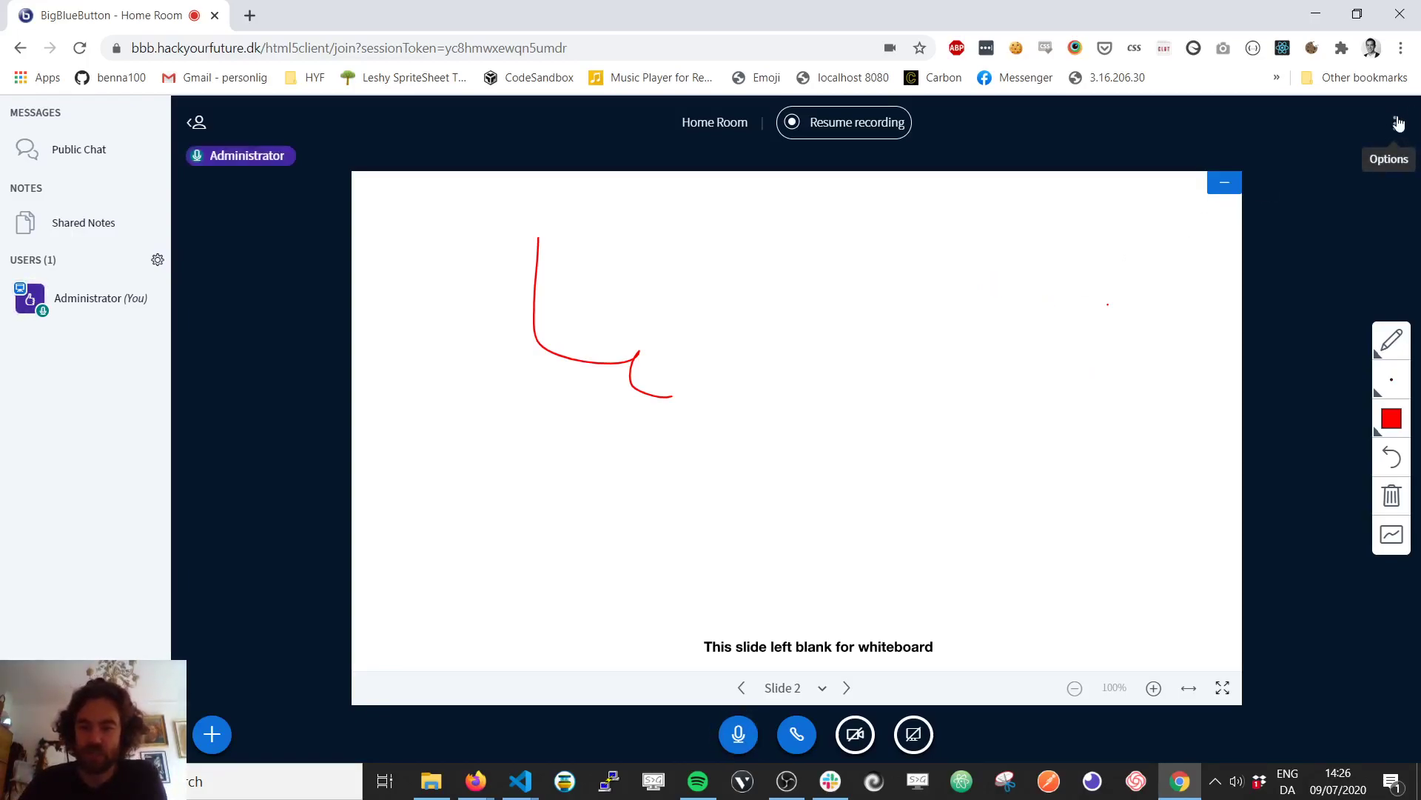
left_click(1392, 538)
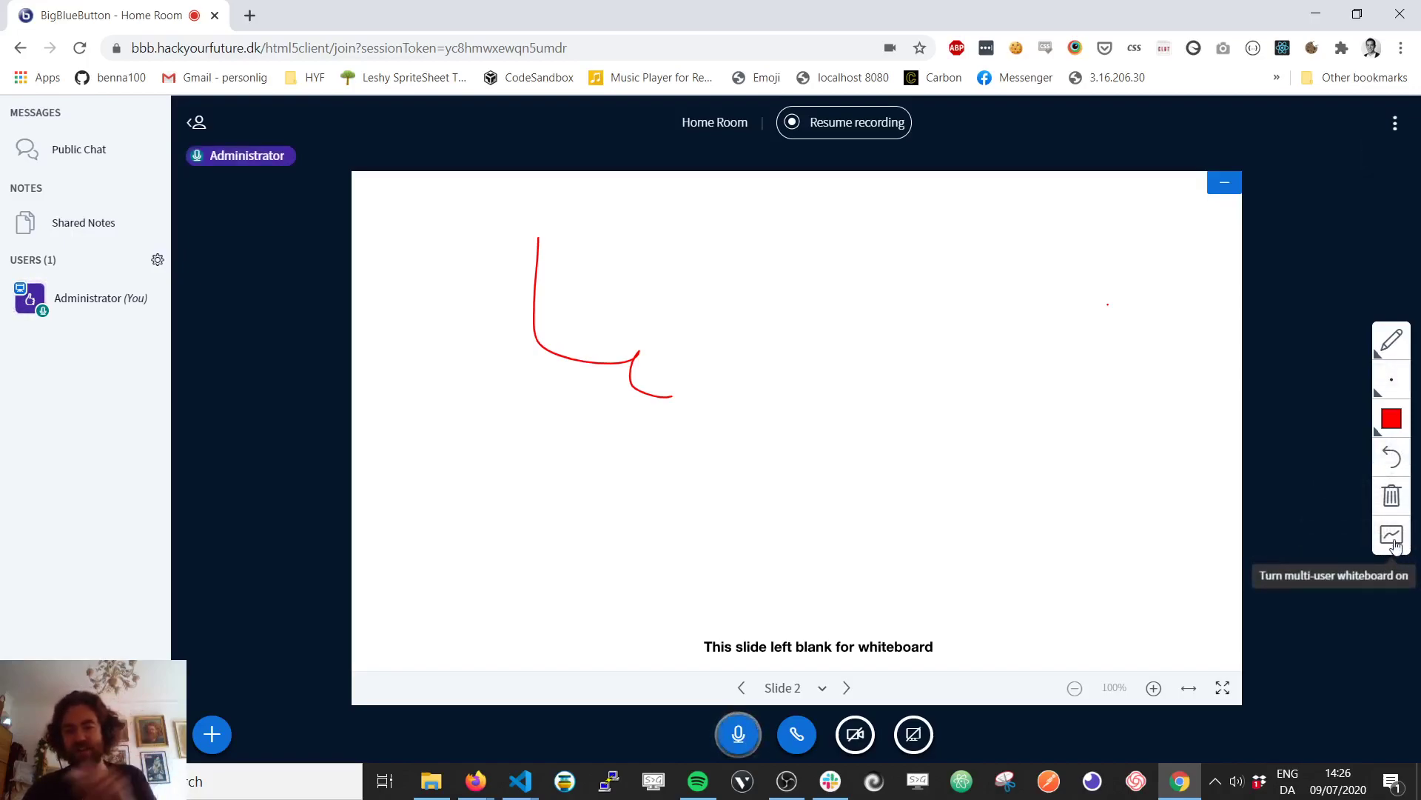
left_click(848, 689)
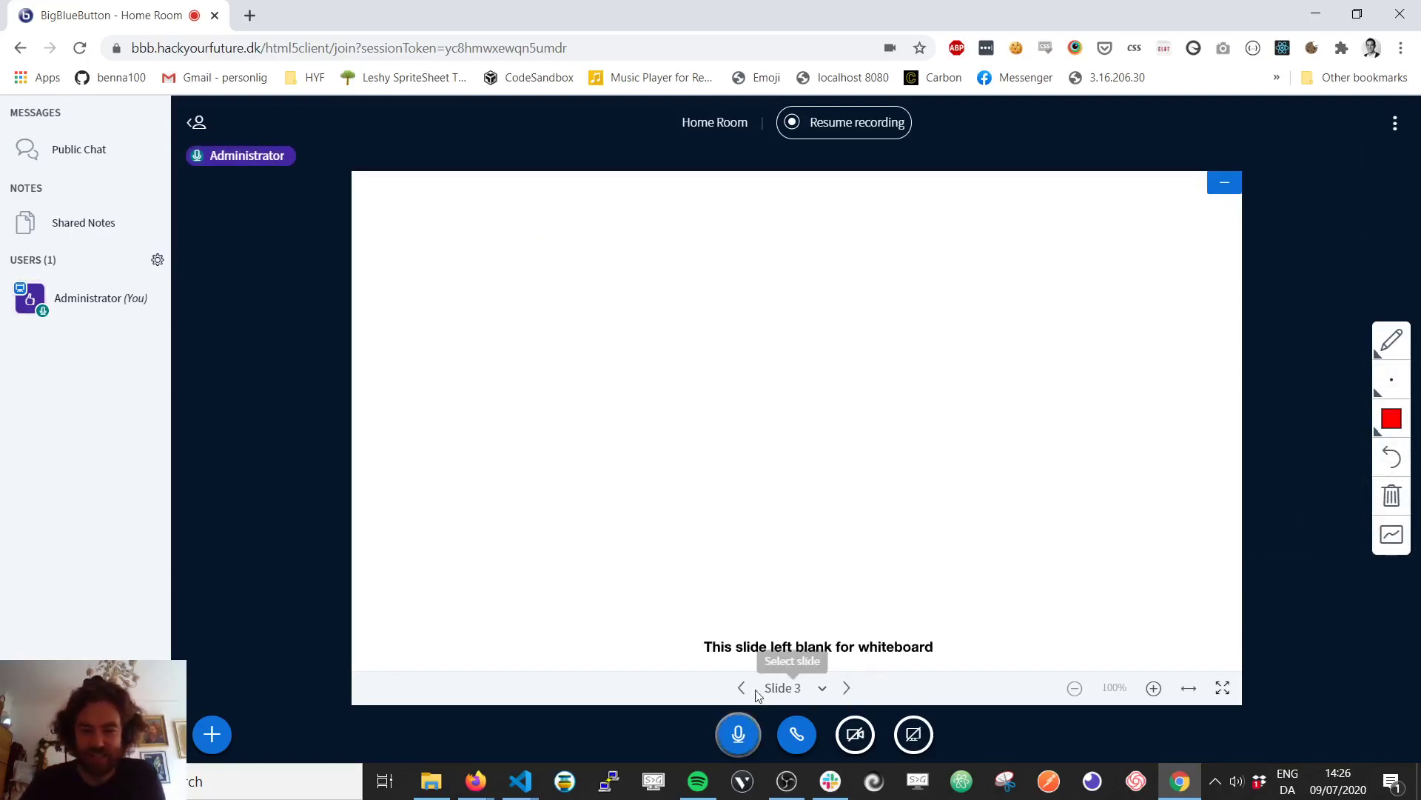
left_click(741, 688)
left_click(1395, 123)
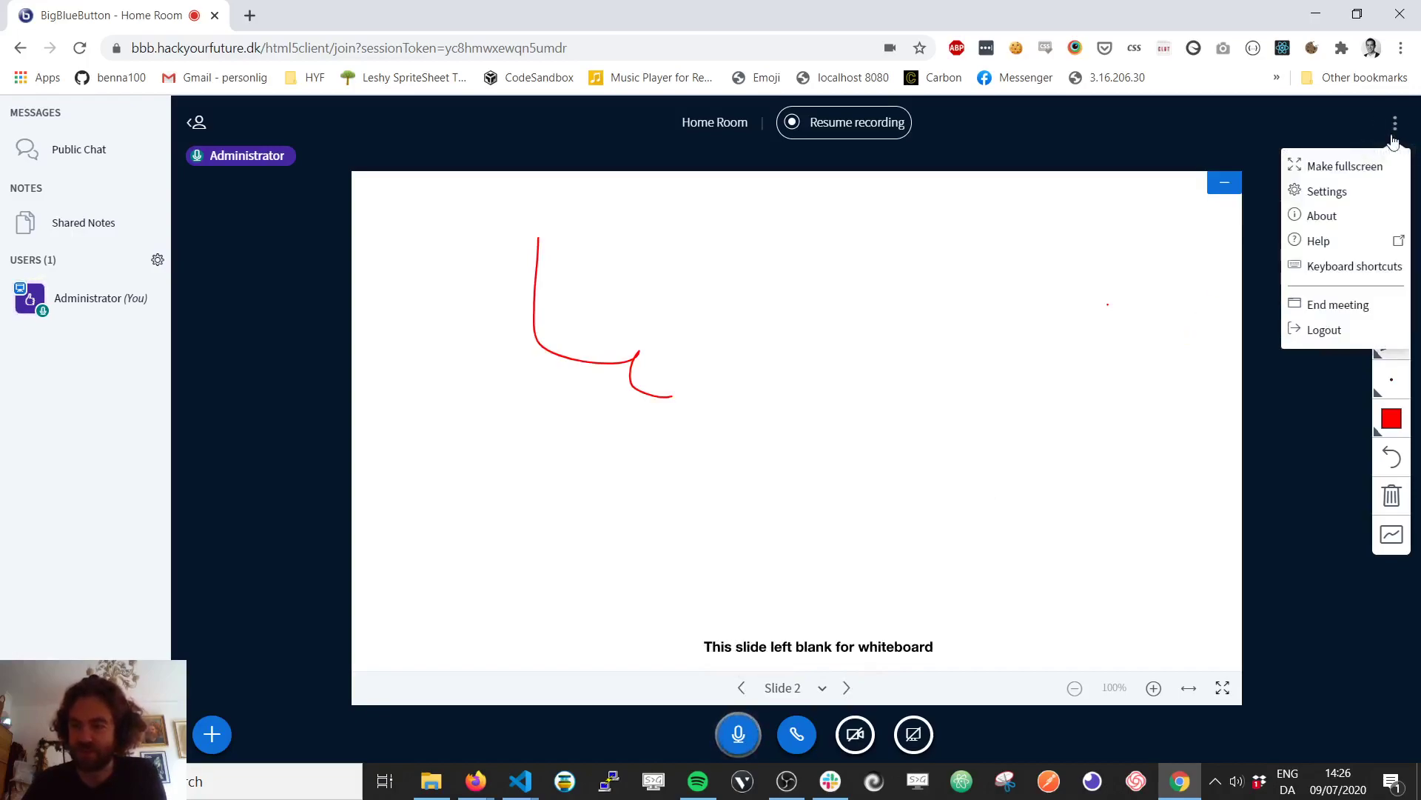
left_click(1365, 305)
- Confirm ending the meeting, return home, and scroll to the new 2-minute Home Room recording
left_click(669, 465)
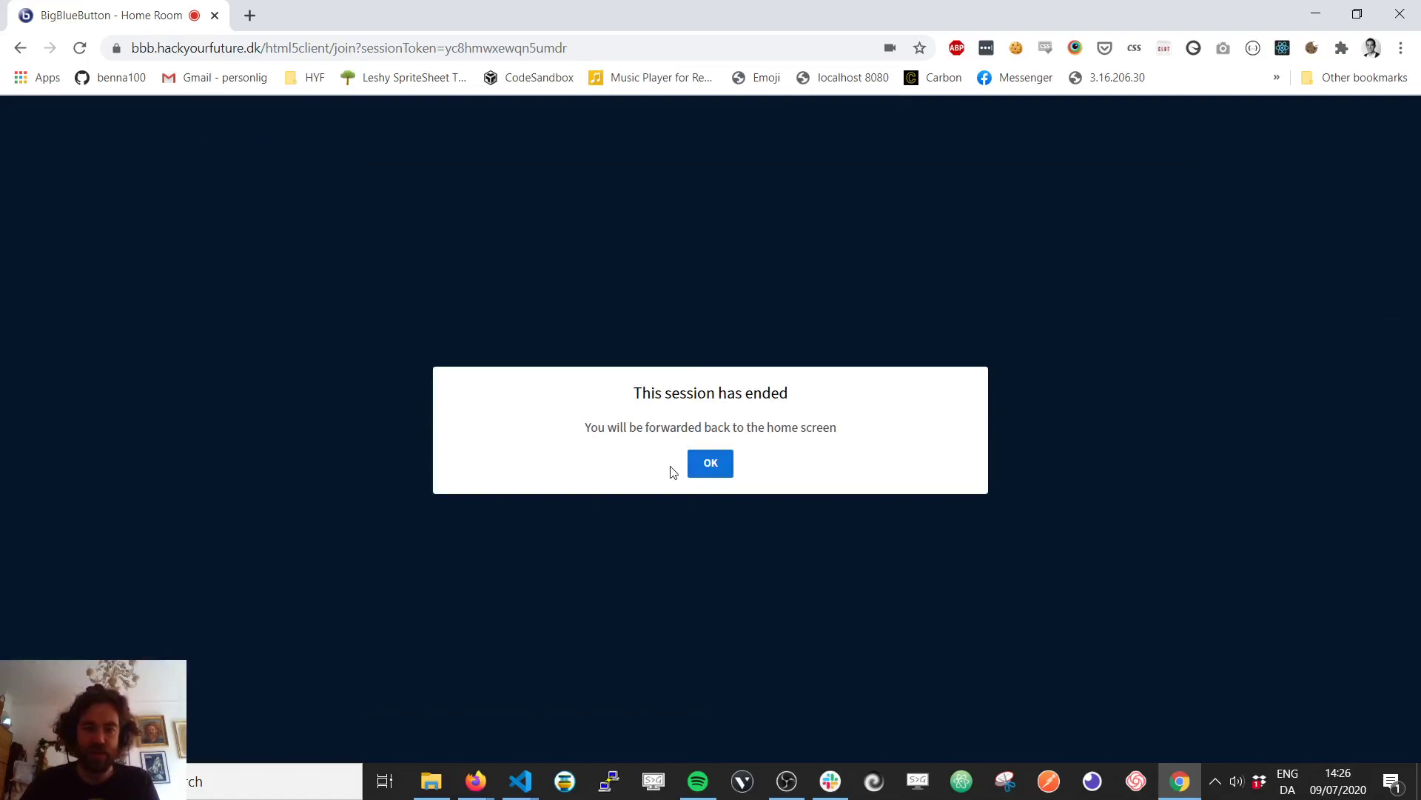
left_click(699, 466)
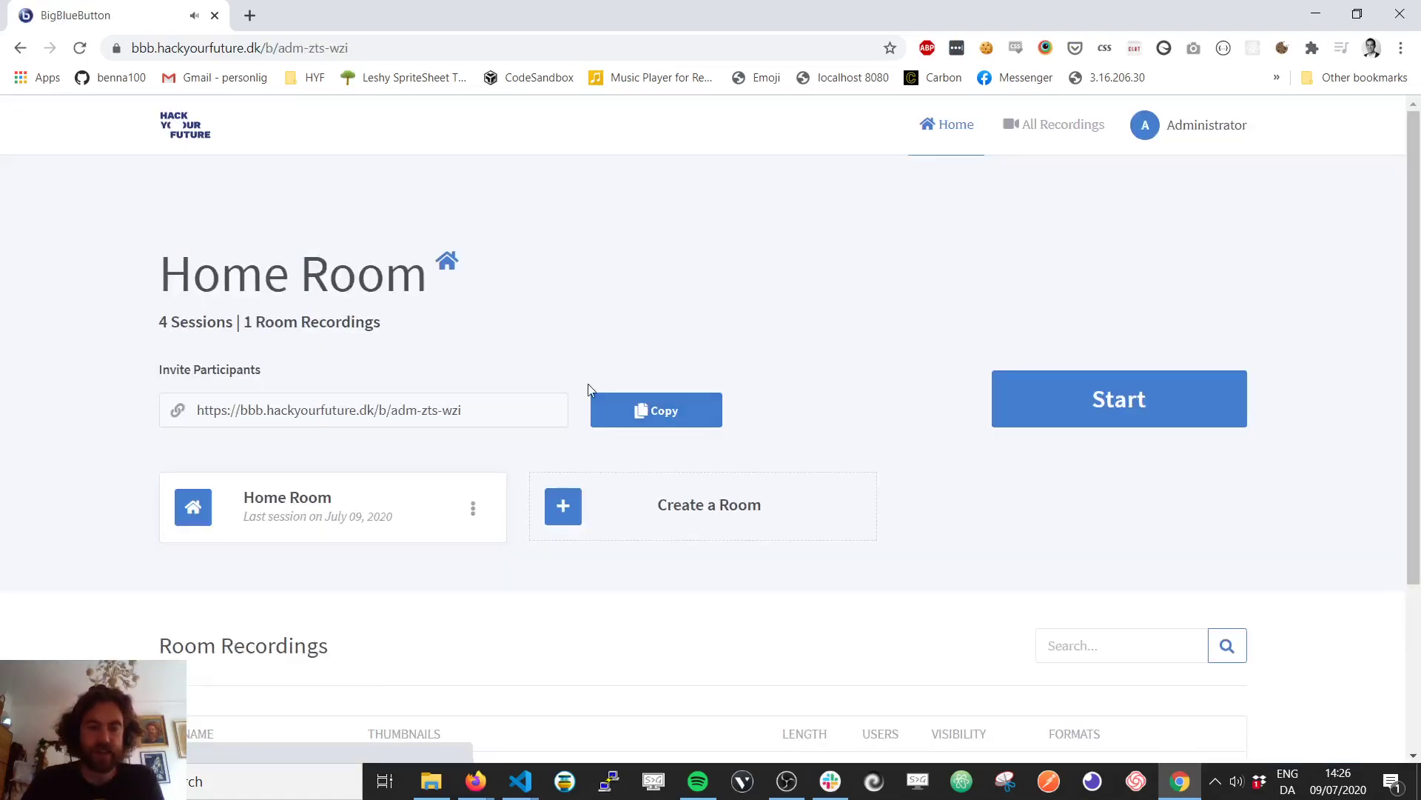
scroll(590, 385, "down", 3)
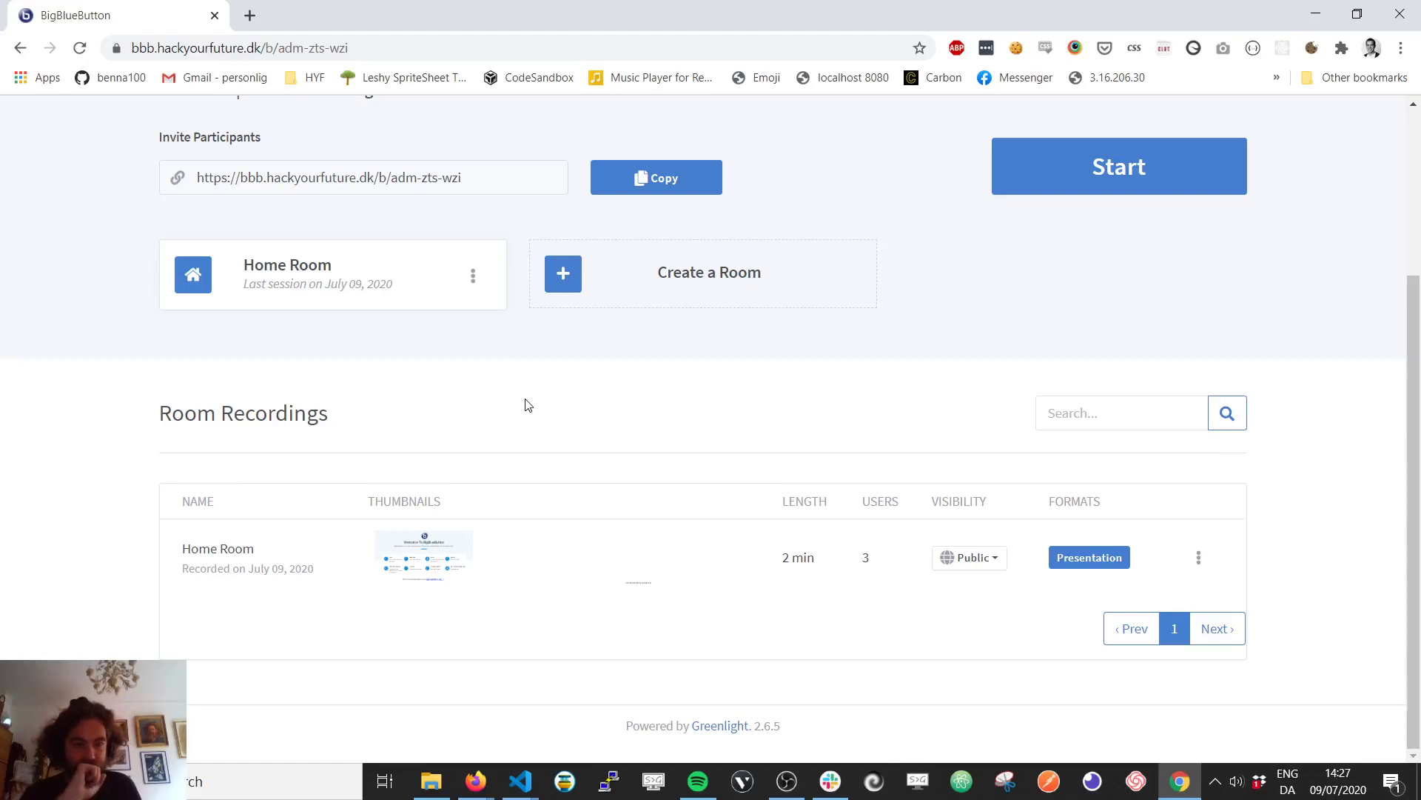
- Search Google in a new tab for 'bigbluebutton video download'
left_click(250, 15)
type("bigb")
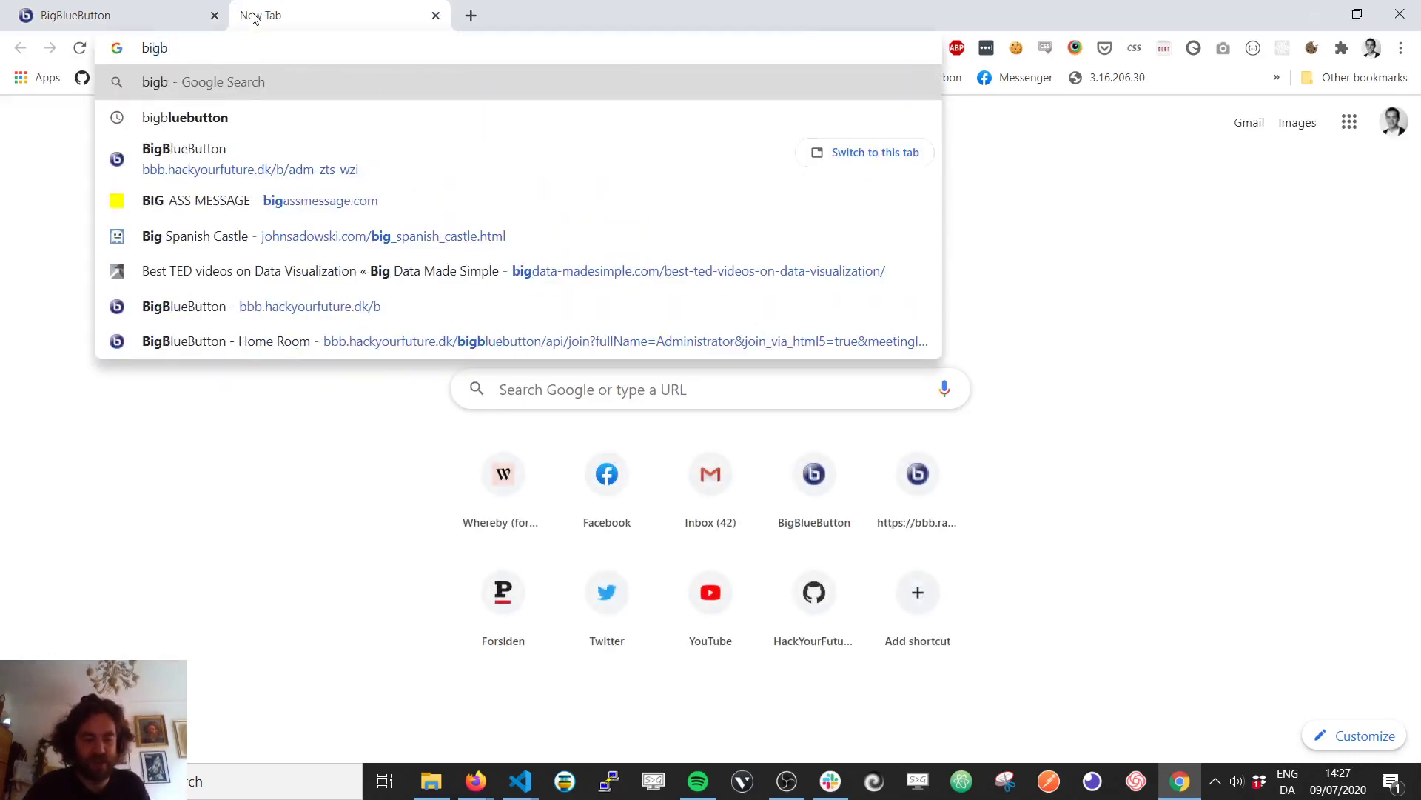
type("luebutton ide")
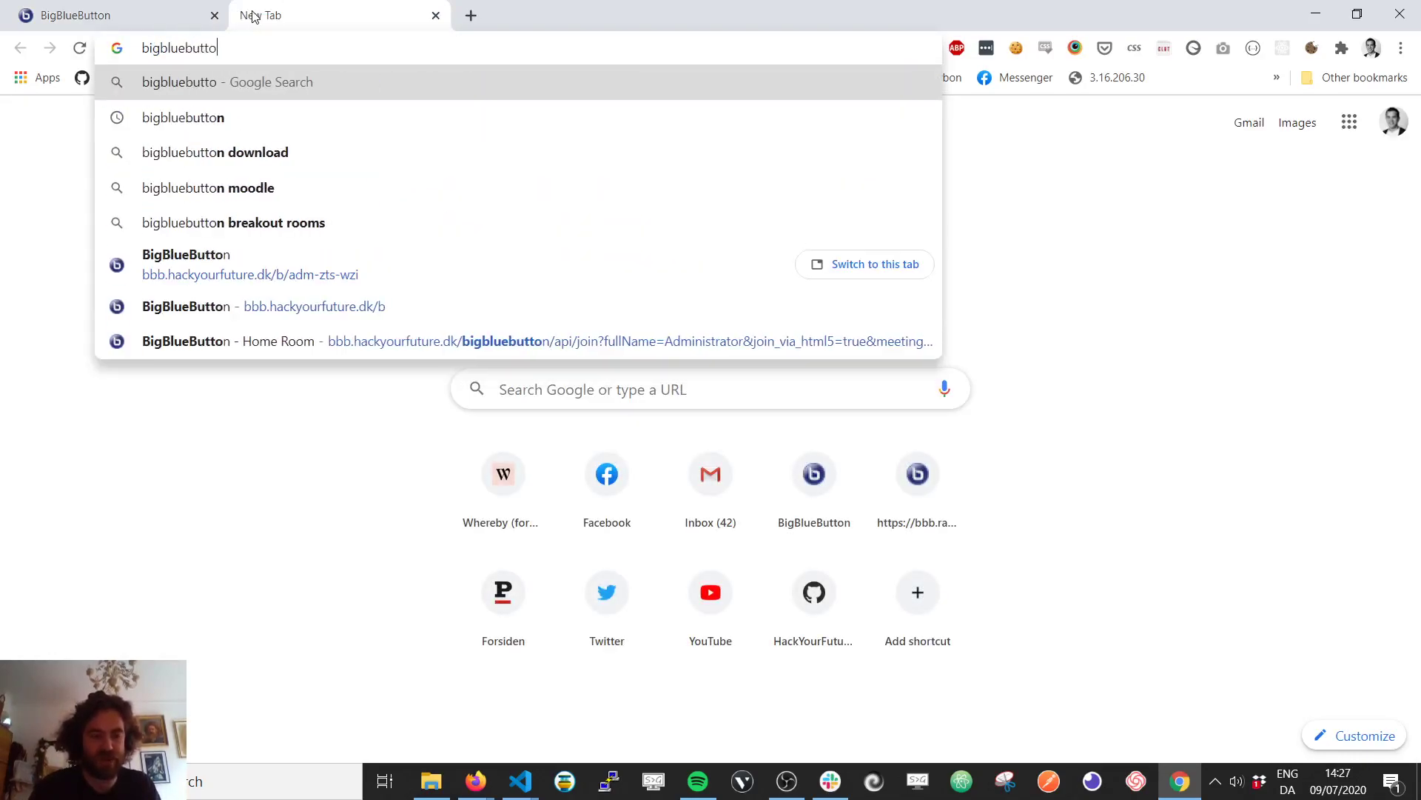
key("BackSpace")
key("BackSpace")
key("BackSpace")
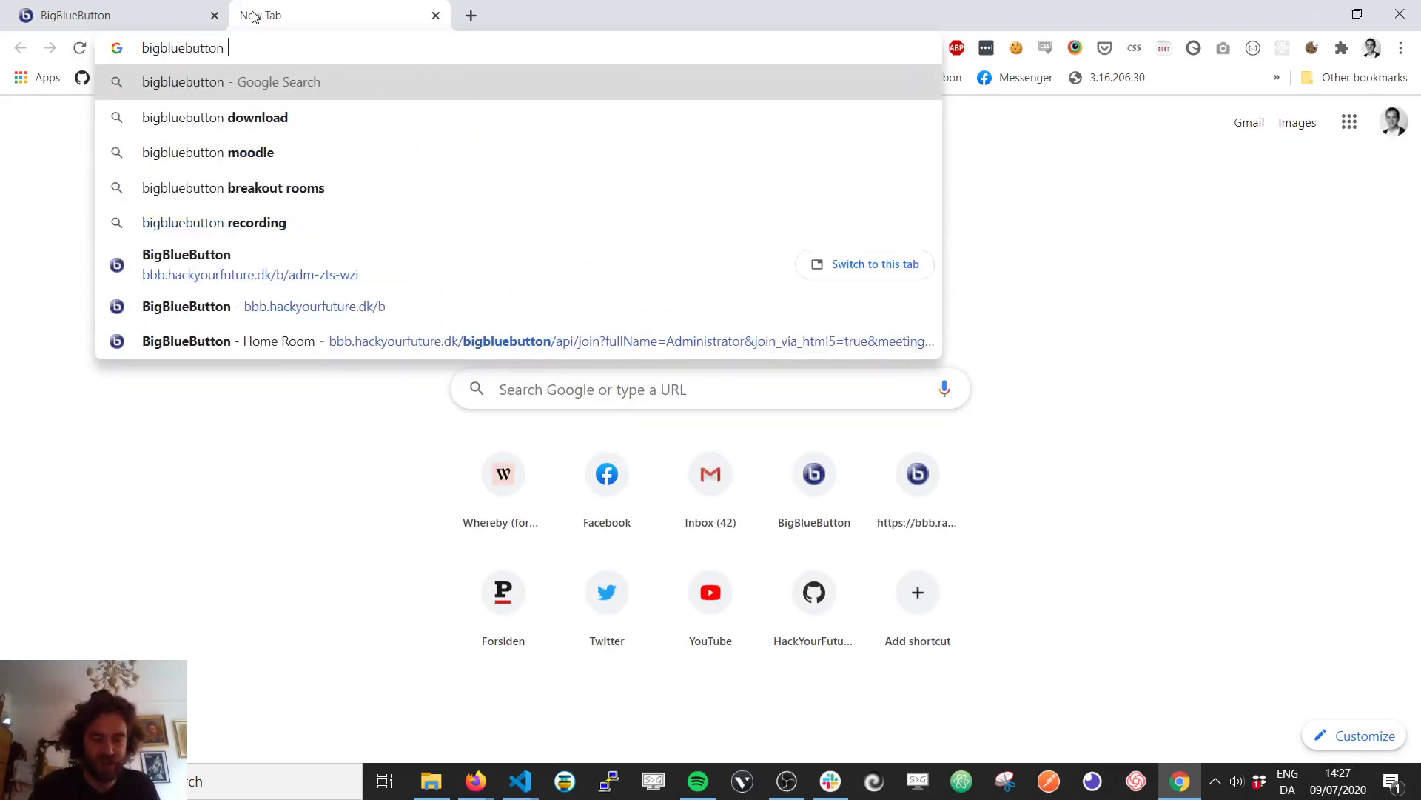
type("video download")
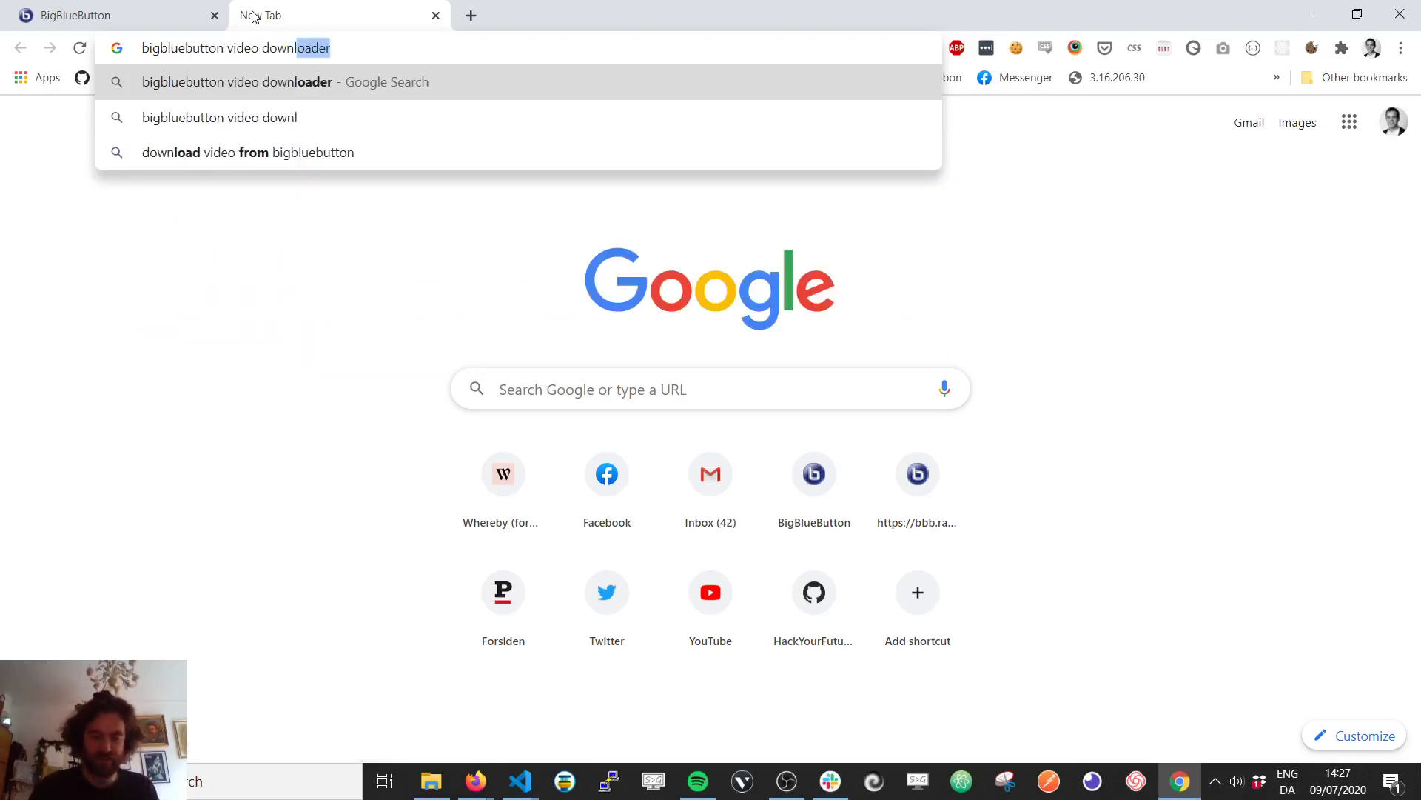
key("Return")
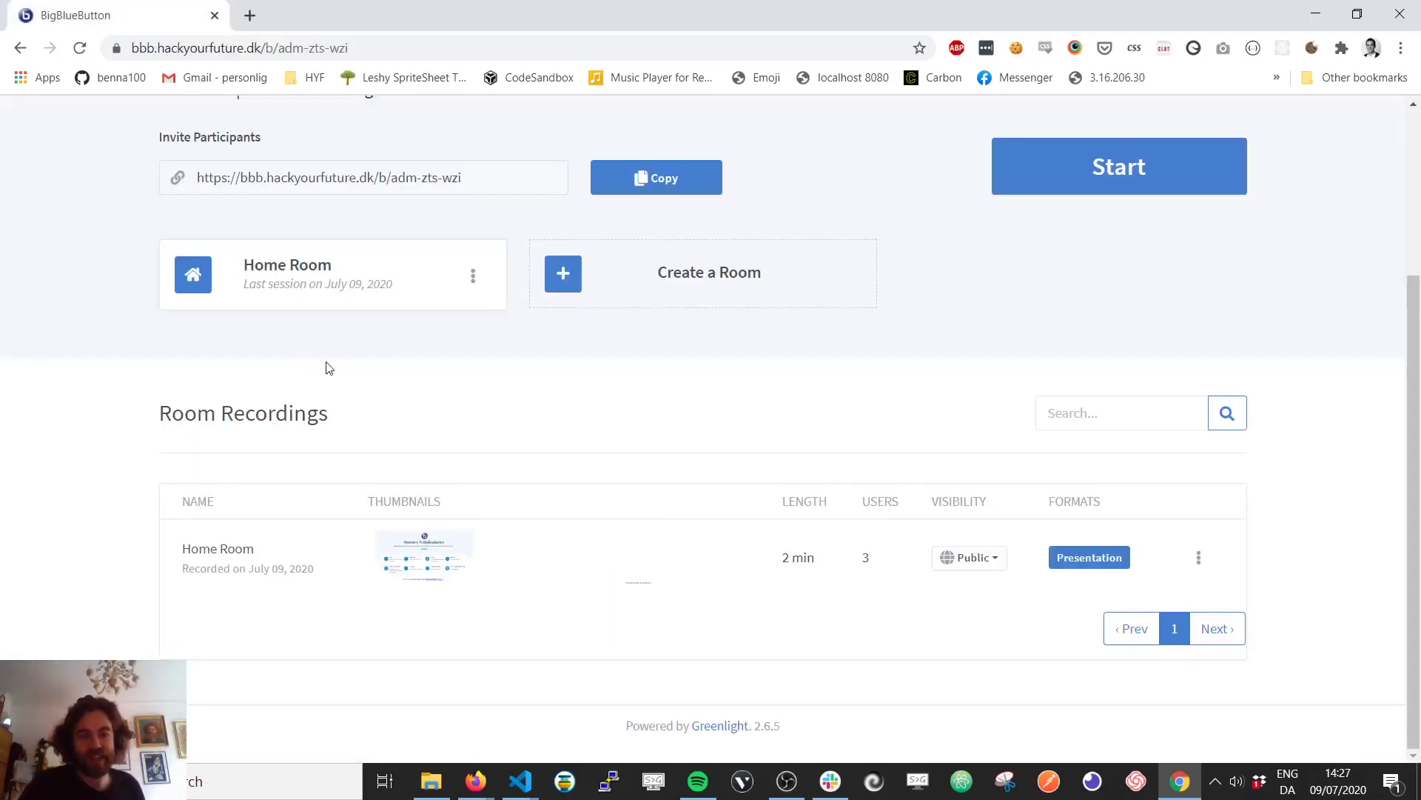
- Dismiss the context menu on the Home Room page listing the 2-minute recording
right_click(409, 365)
left_click(409, 366)
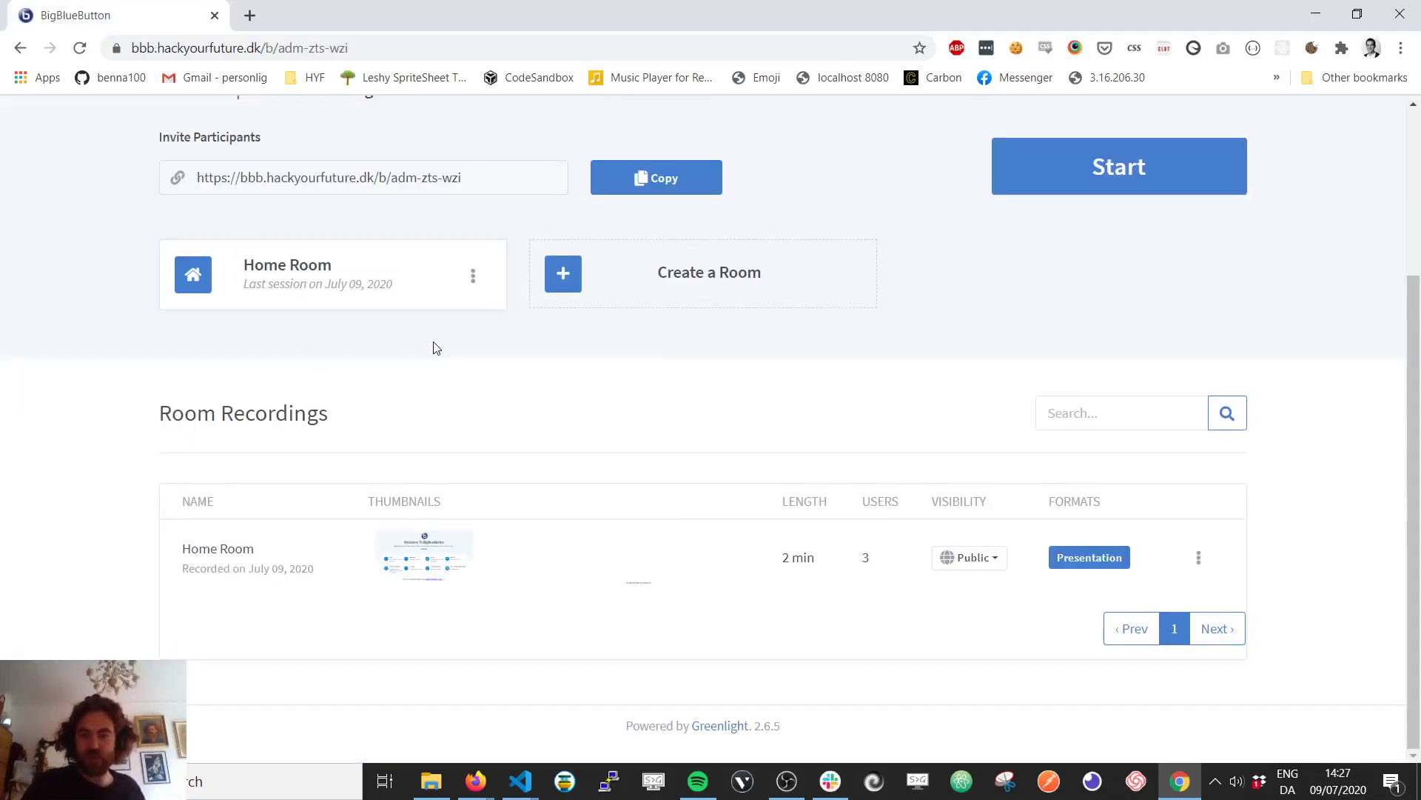